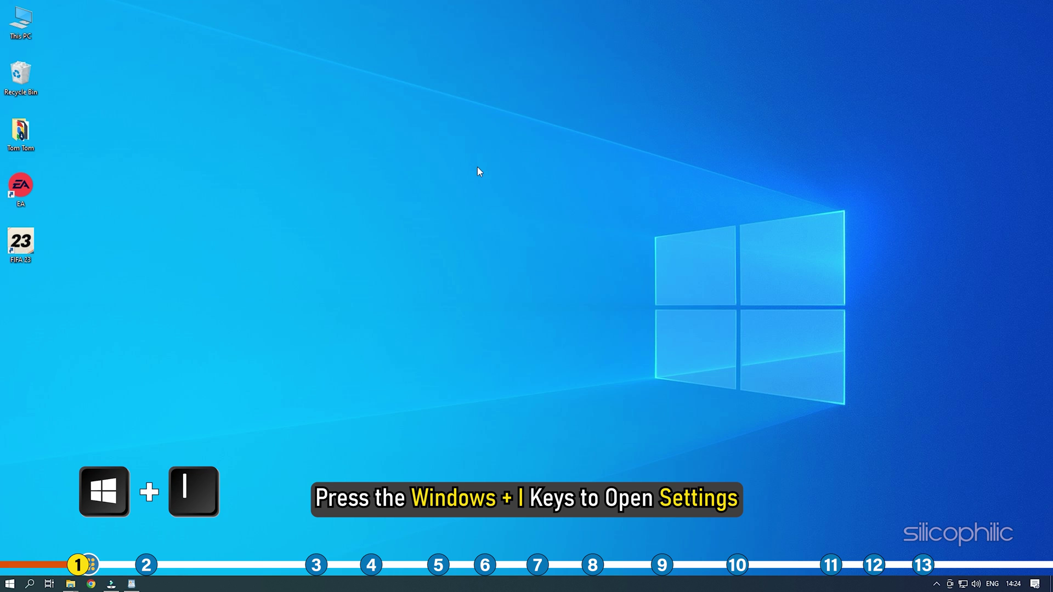
# Turn on hardware-accelerated GPU scheduling under System > Display > Graphics settings
pyautogui.press('super+i')
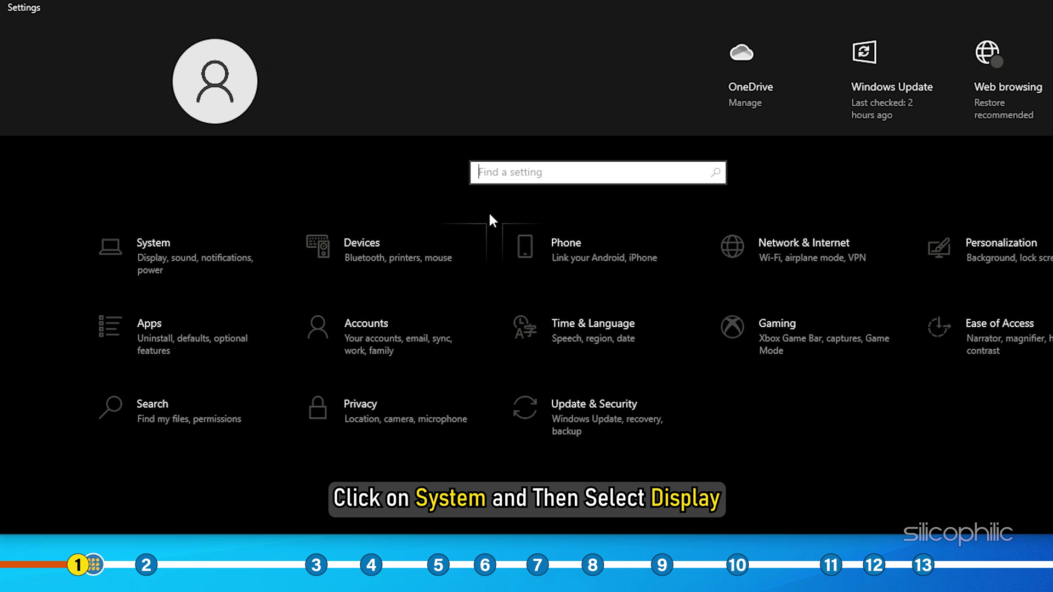
pyautogui.click(194, 239)
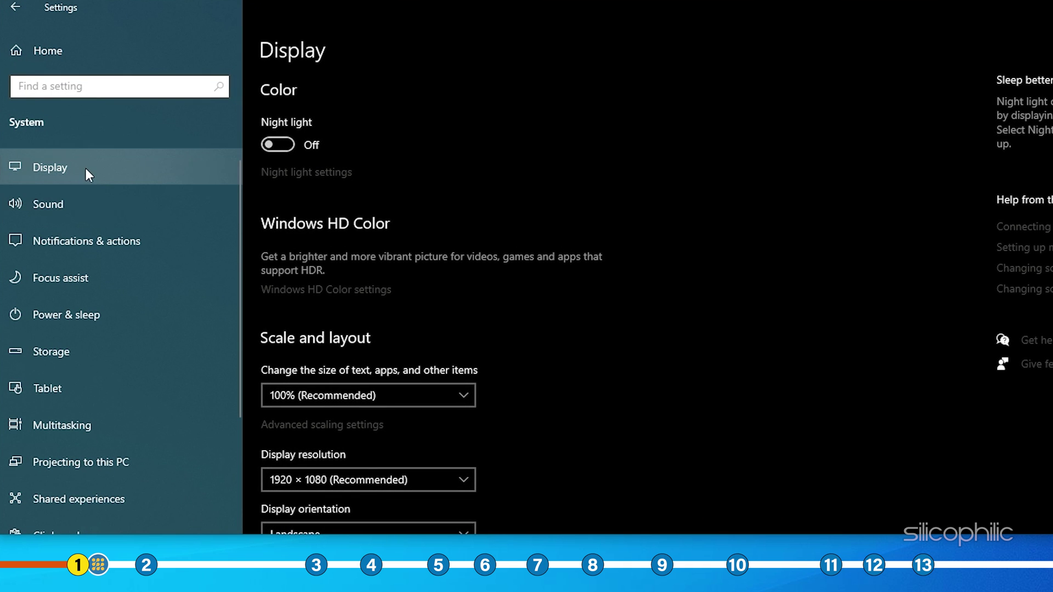
pyautogui.click(85, 167)
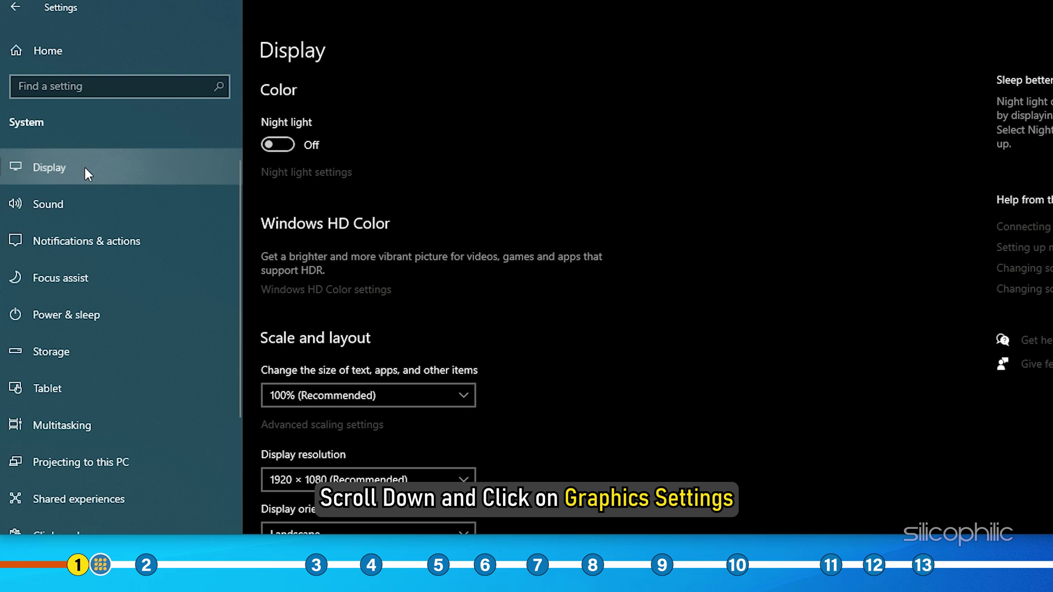
pyautogui.scroll(-3, 542, 182)
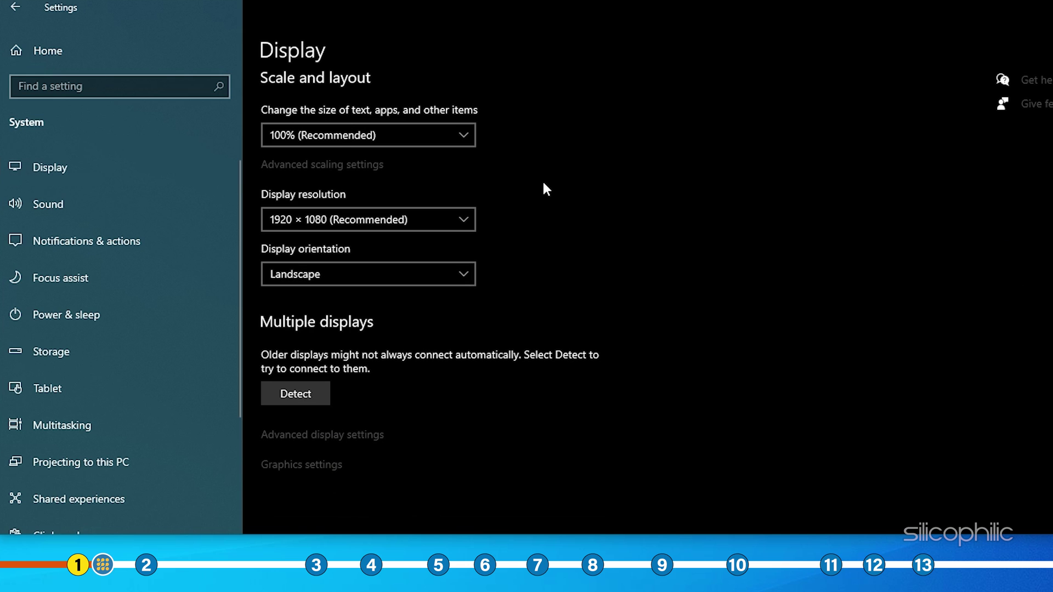
pyautogui.click(320, 466)
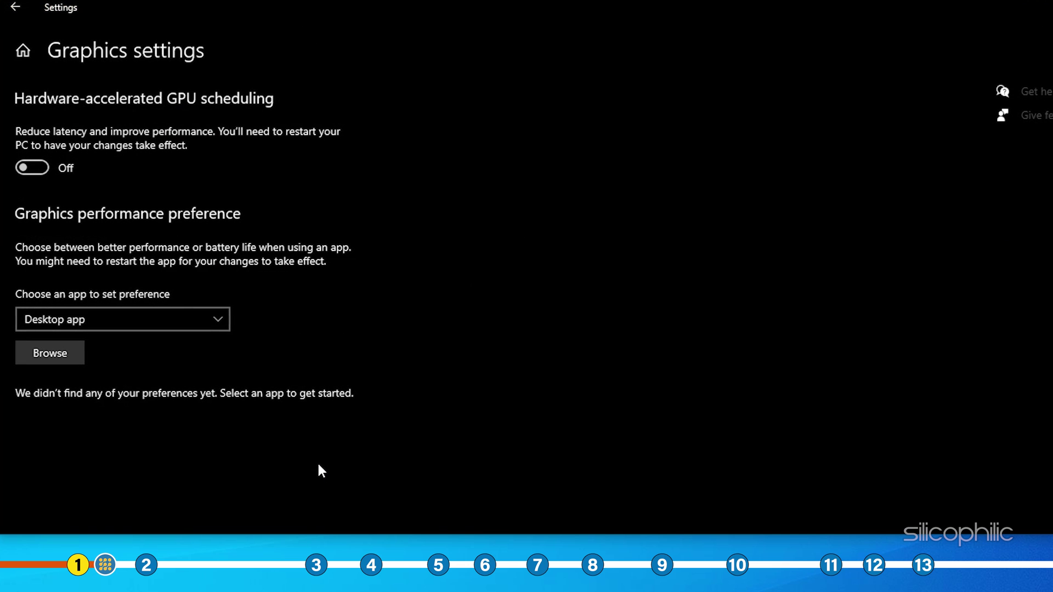
pyautogui.click(37, 168)
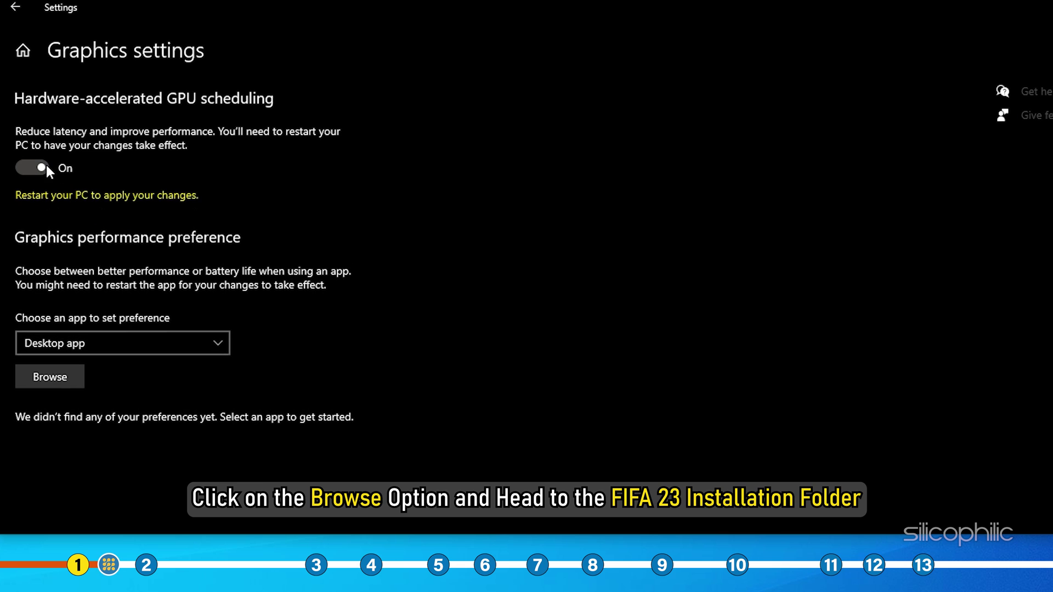
# Browse for an app to add, opening Program Files > EA Games
pyautogui.click(228, 339)
pyautogui.click(75, 379)
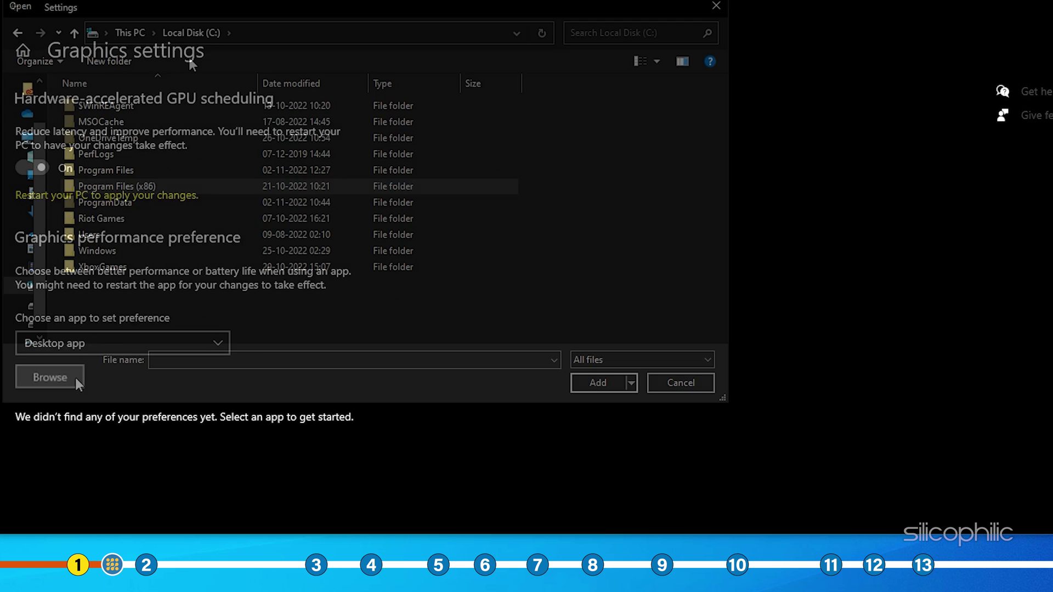
pyautogui.doubleClick(153, 170)
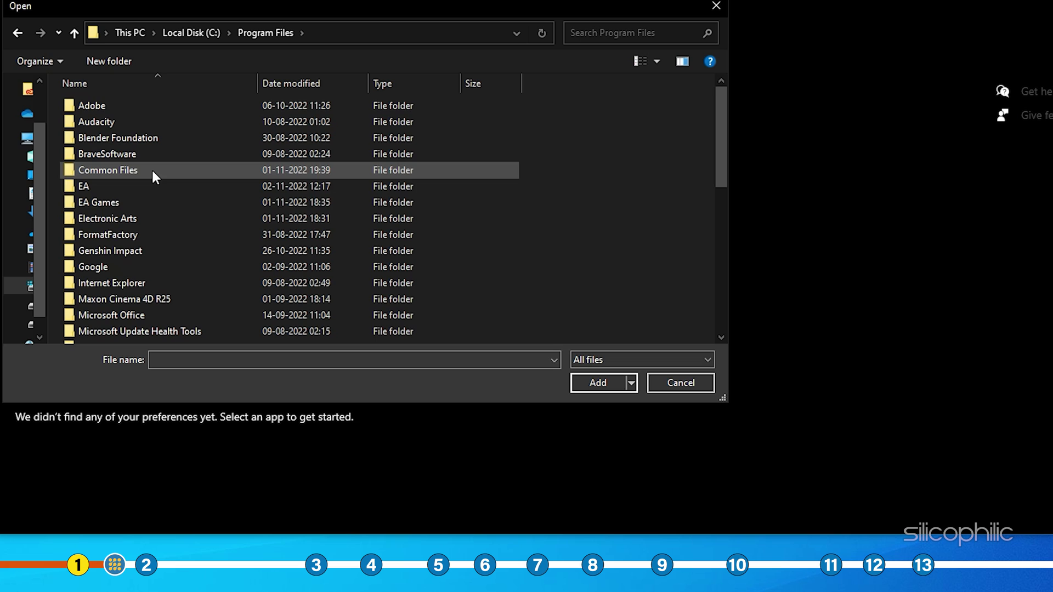
pyautogui.doubleClick(123, 202)
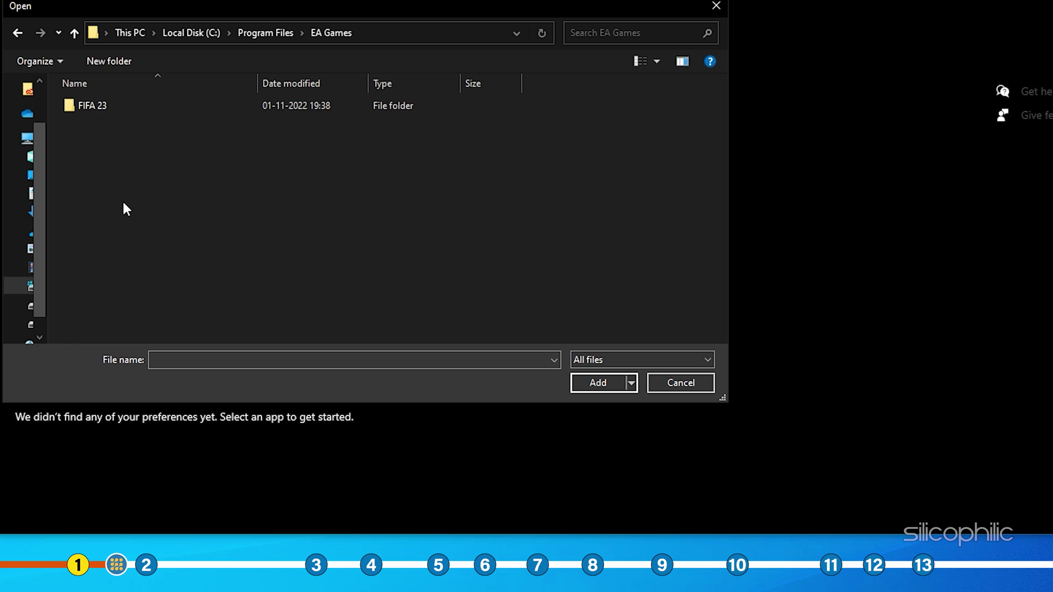
# Add FIFA23.exe from the FIFA 23 folder to the graphics preference list
pyautogui.click(111, 108)
pyautogui.doubleClick(111, 104)
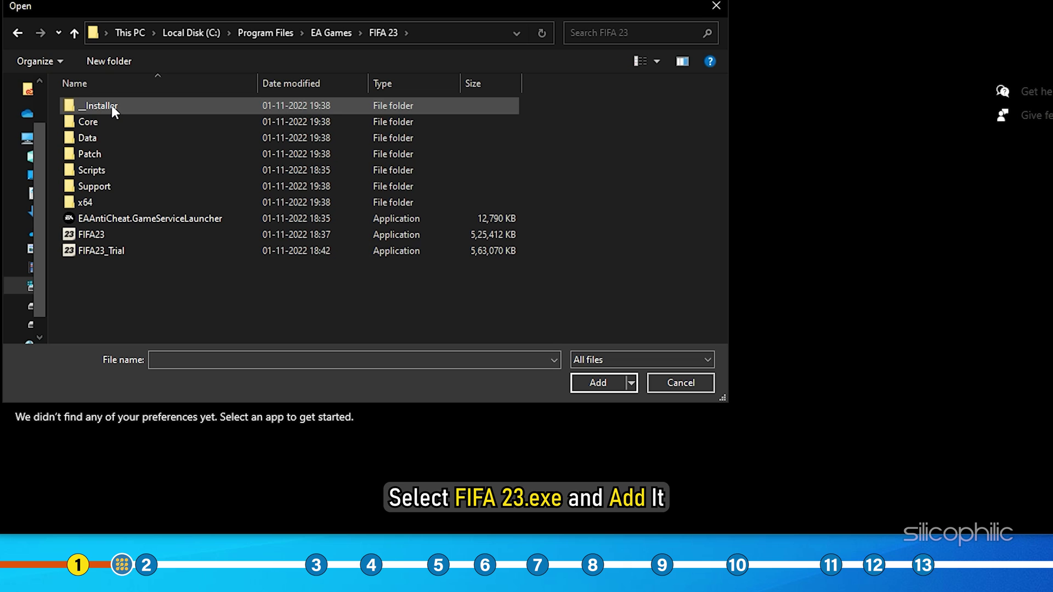
pyautogui.click(221, 237)
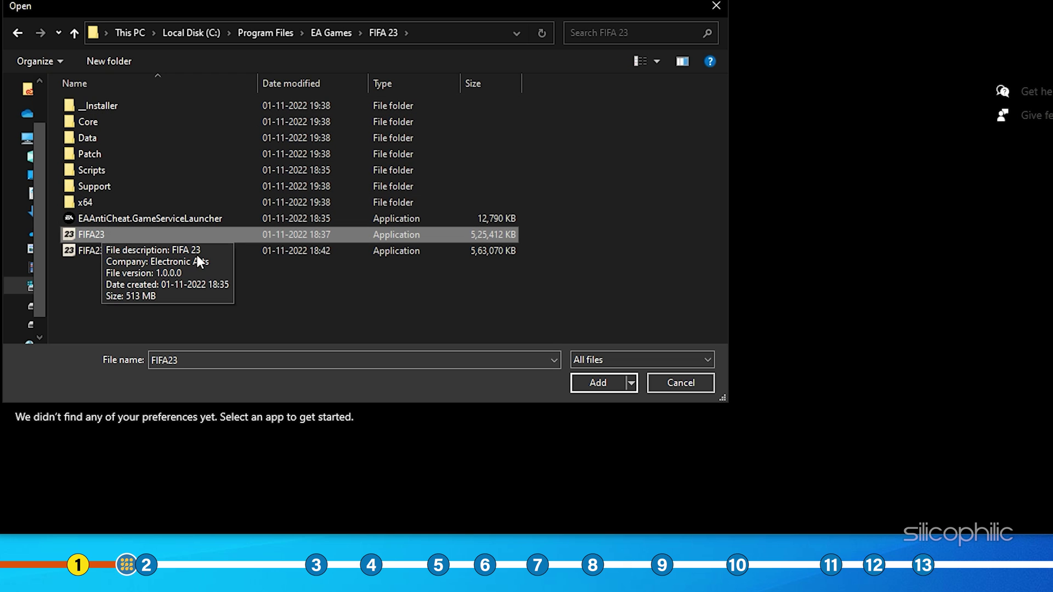
pyautogui.click(593, 383)
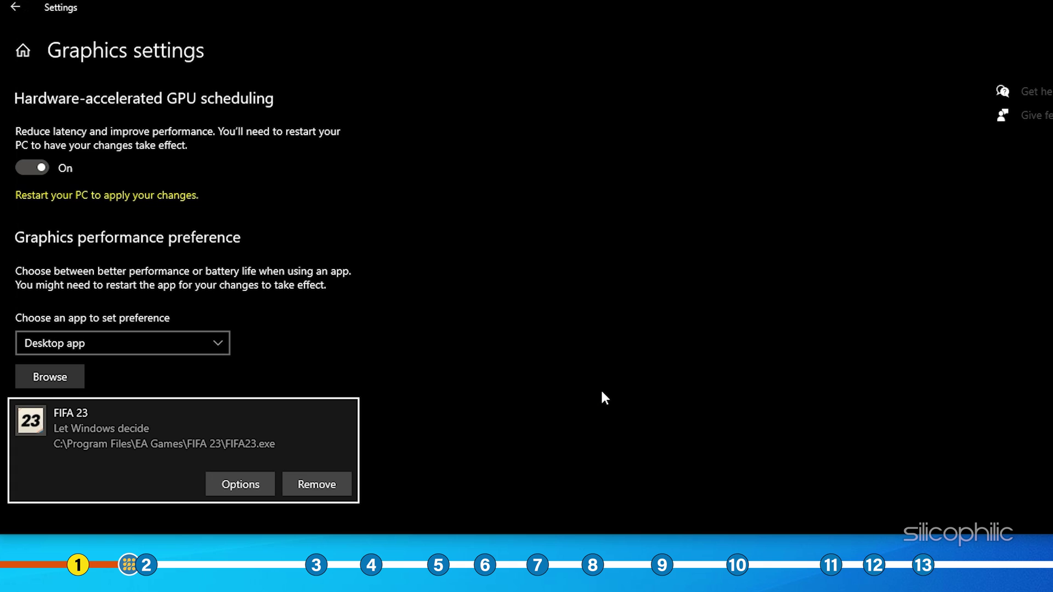
pyautogui.scroll(-1, 602, 397)
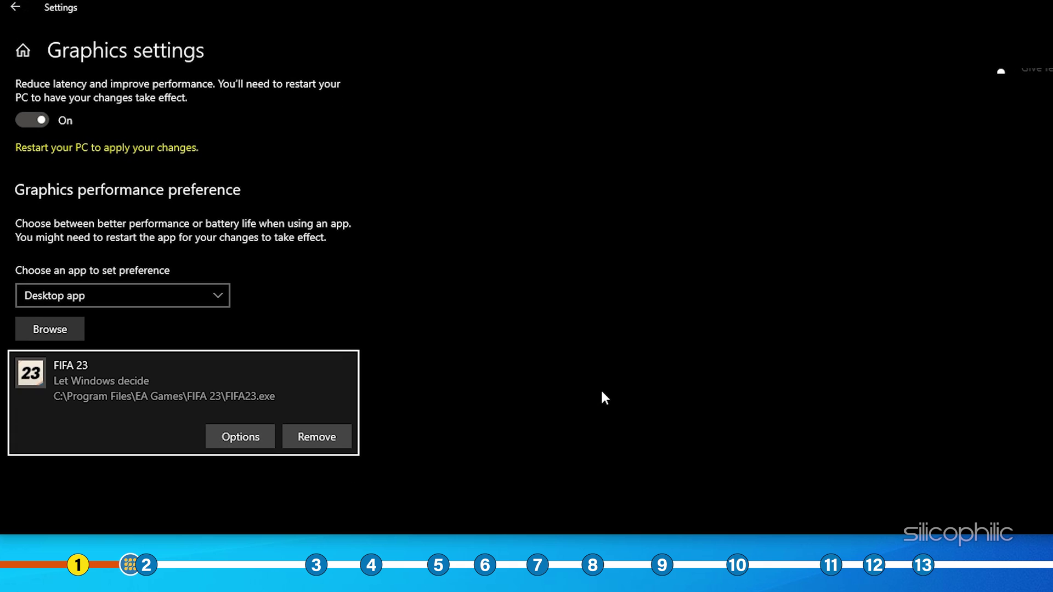
# Save the High performance graphics preference for FIFA 23
pyautogui.click(262, 437)
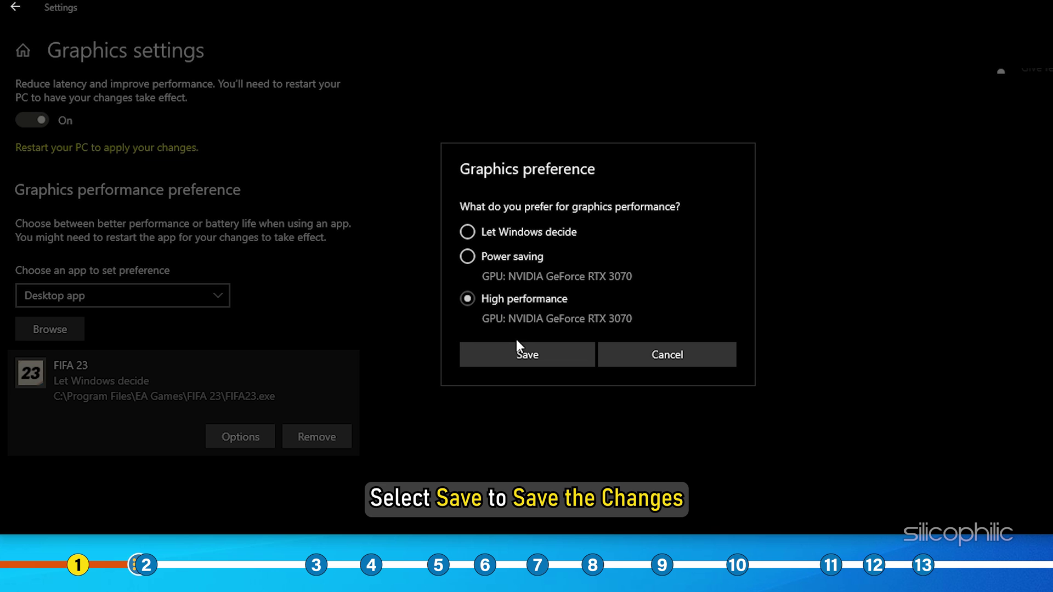
pyautogui.click(568, 362)
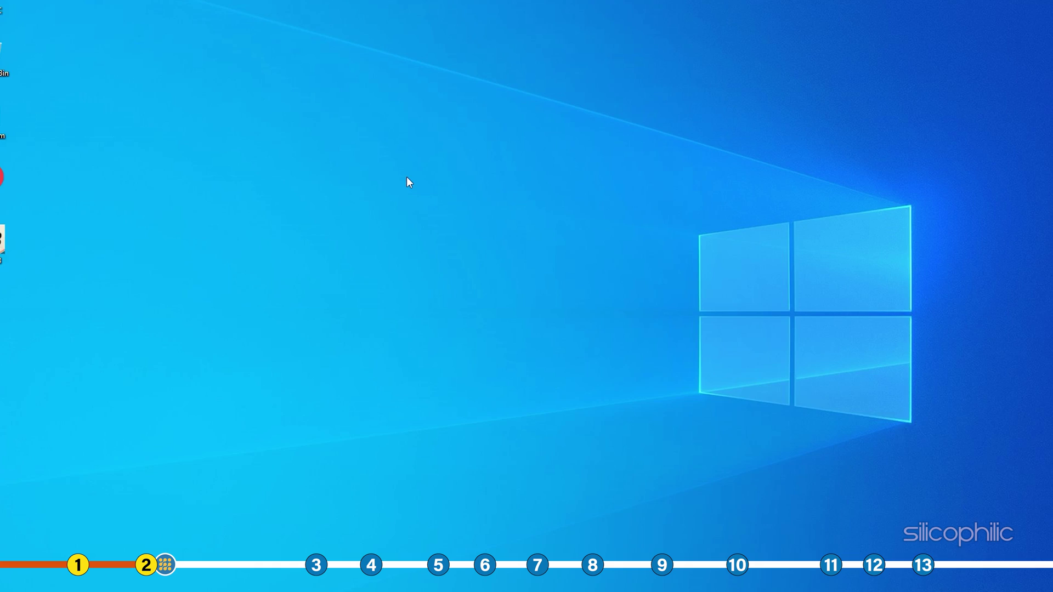
# Launch NVIDIA Control Panel from the desktop context menu
pyautogui.rightClick(393, 184)
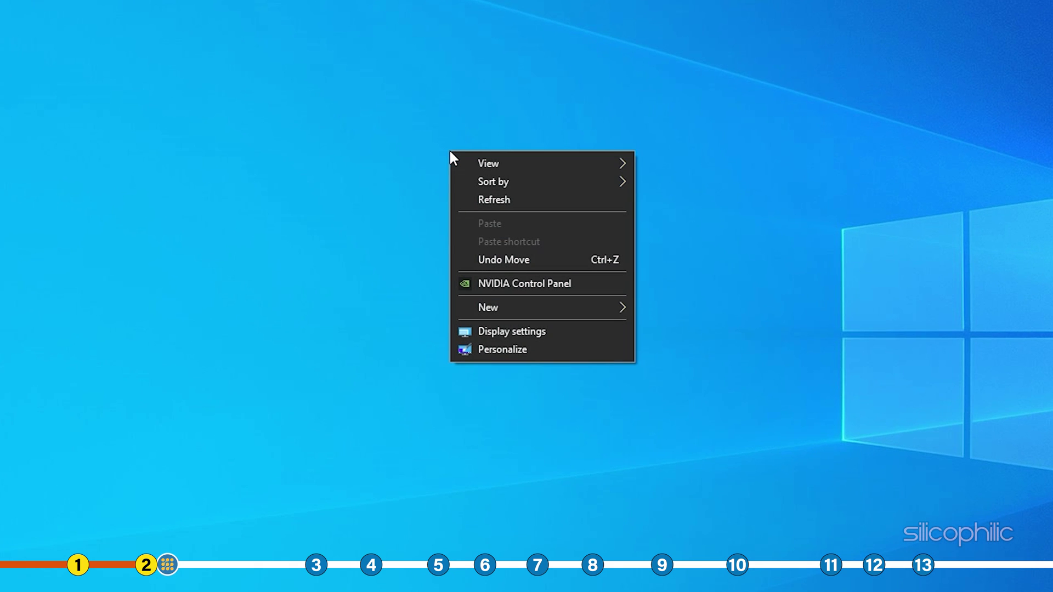
pyautogui.click(581, 285)
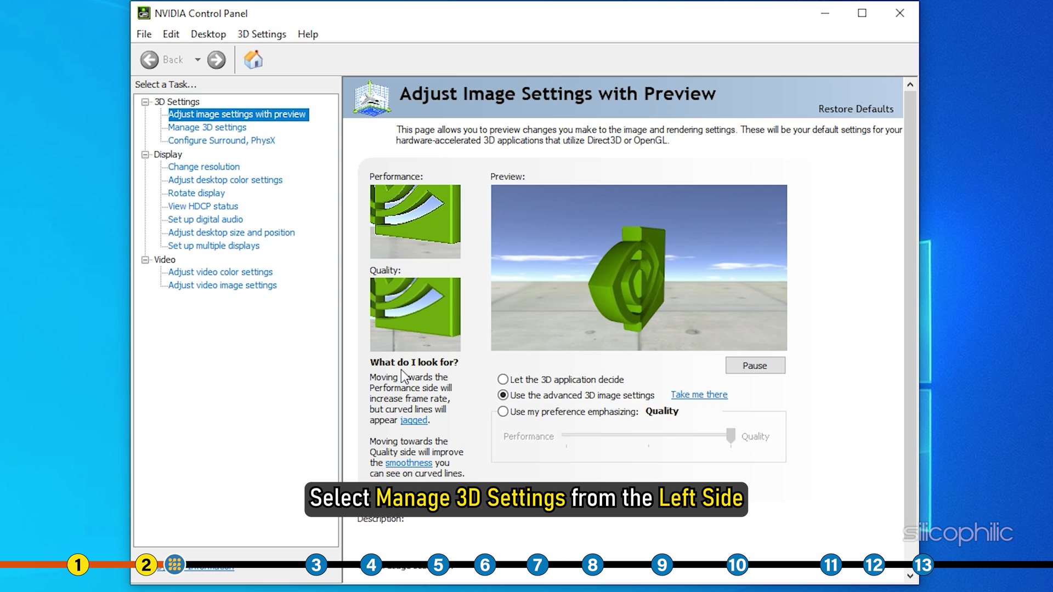
# Set global Shader Cache Size to Unlimited in Manage 3D settings and apply
pyautogui.click(232, 129)
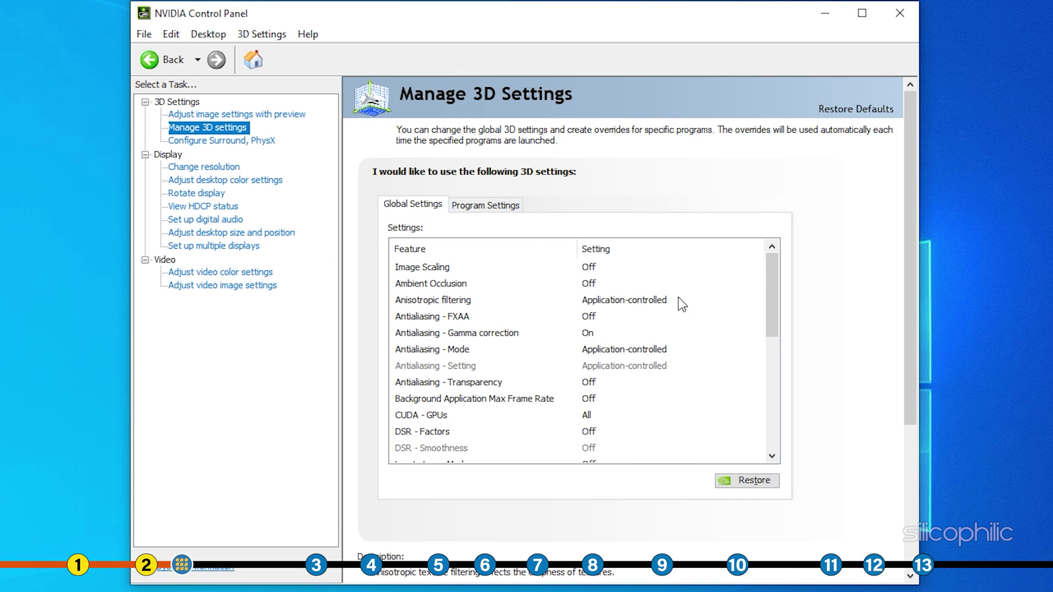
pyautogui.scroll(-2, 679, 301)
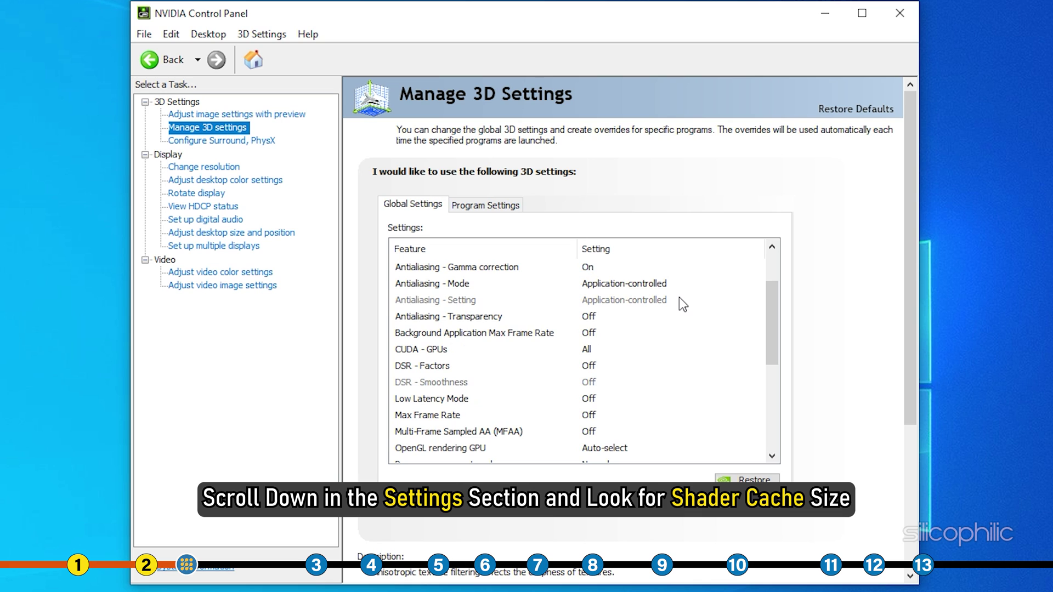
pyautogui.scroll(-4, 681, 304)
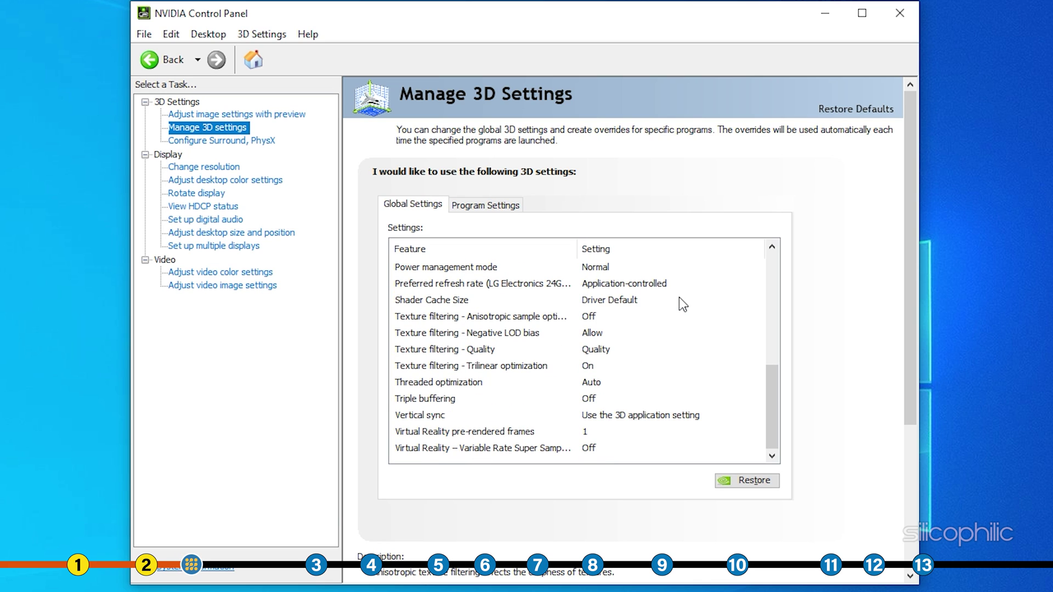
pyautogui.click(493, 301)
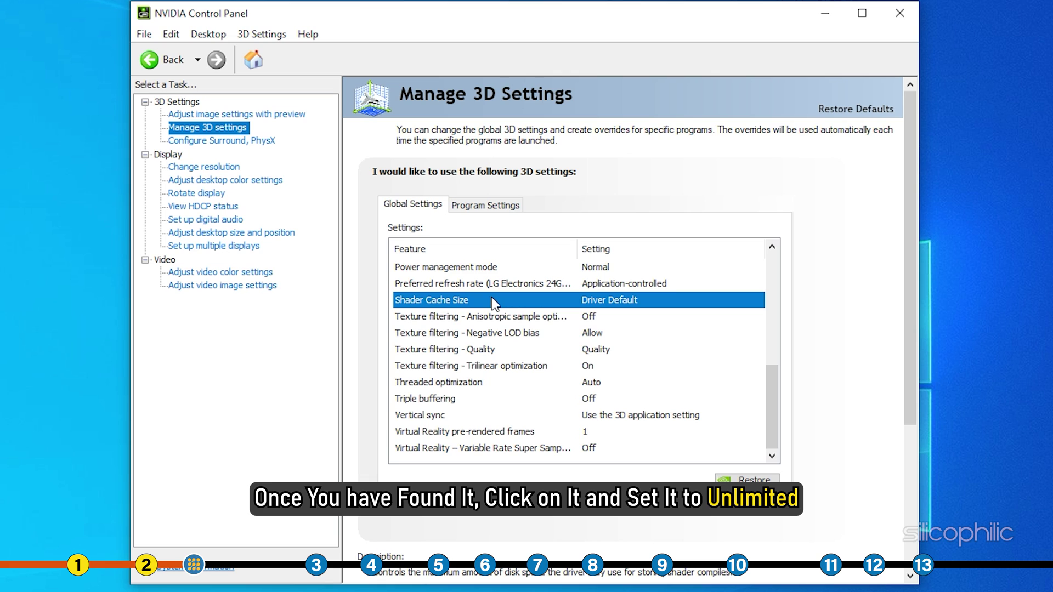
pyautogui.click(613, 301)
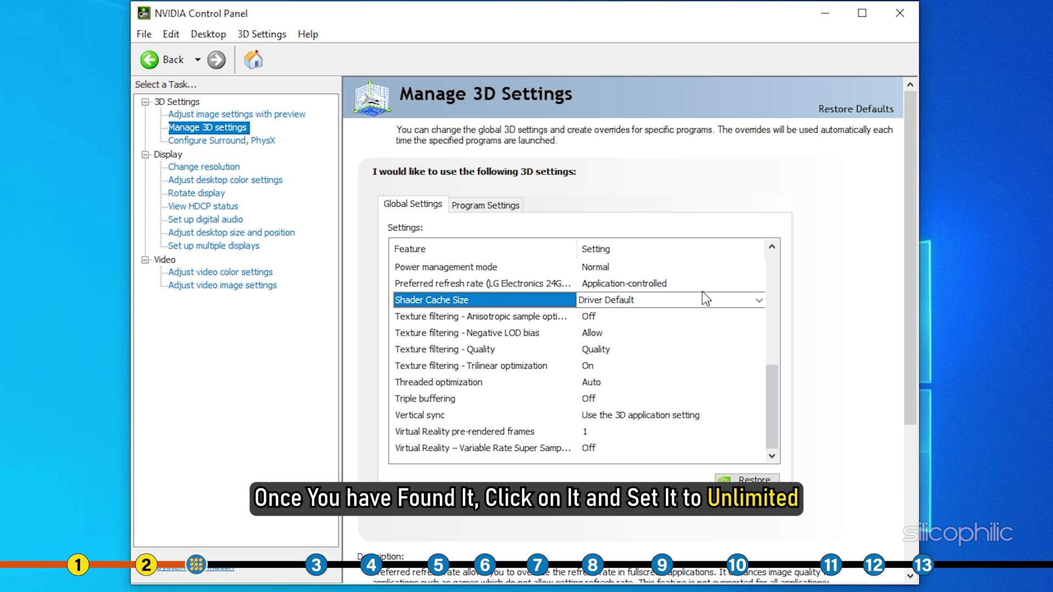
pyautogui.click(760, 301)
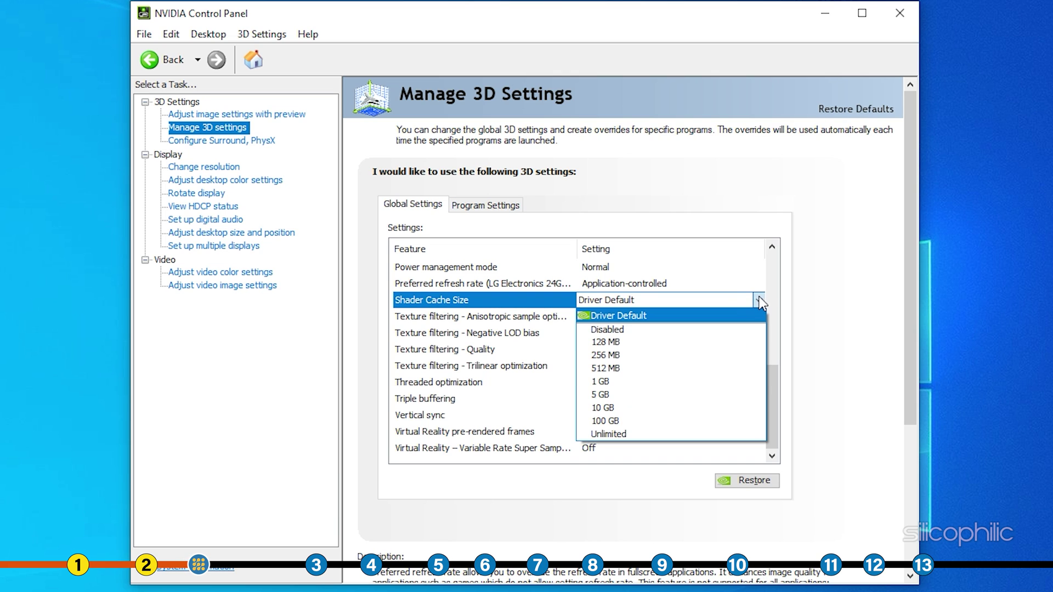
pyautogui.click(646, 432)
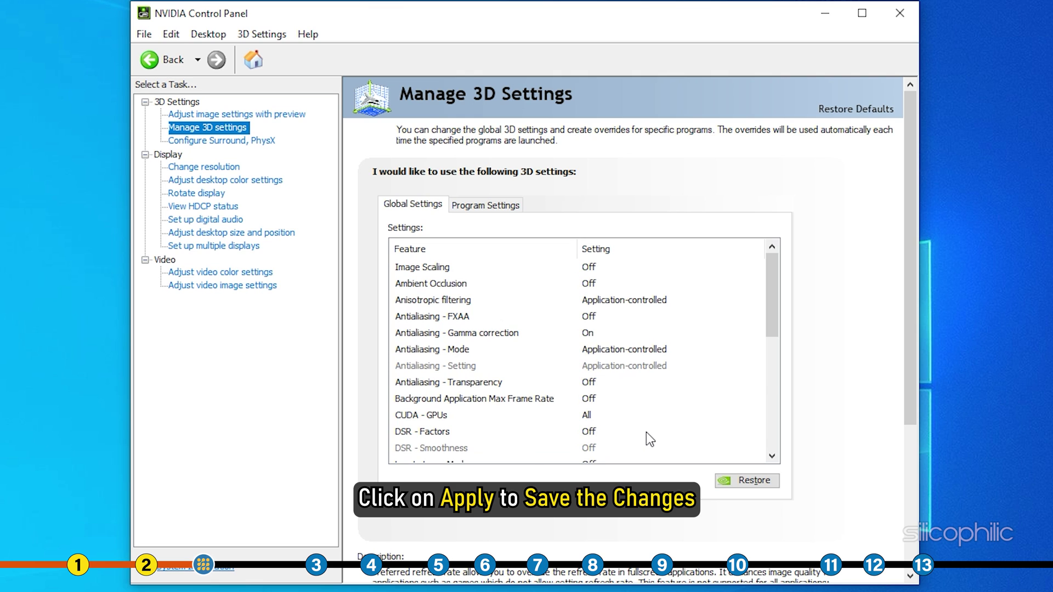
pyautogui.click(808, 574)
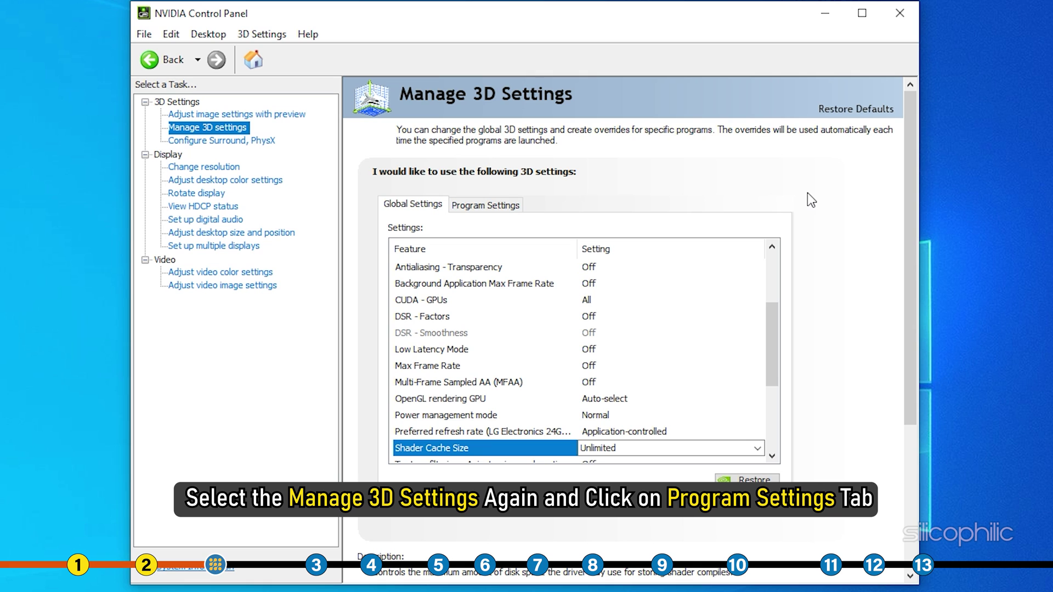
# Browse the Program Settings program list, leaving OBS Studio selected
pyautogui.click(504, 204)
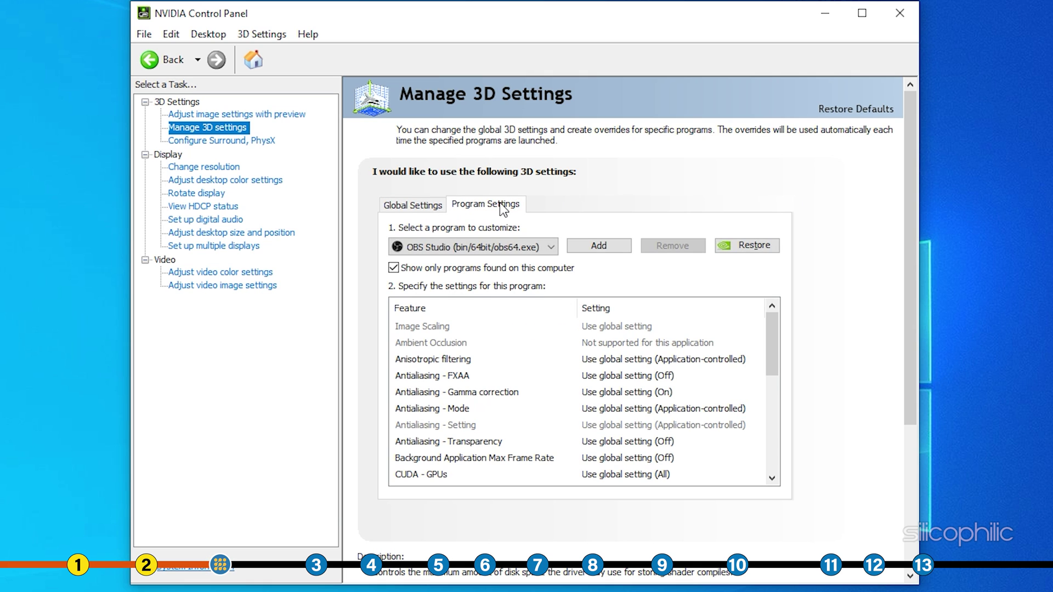
pyautogui.click(551, 247)
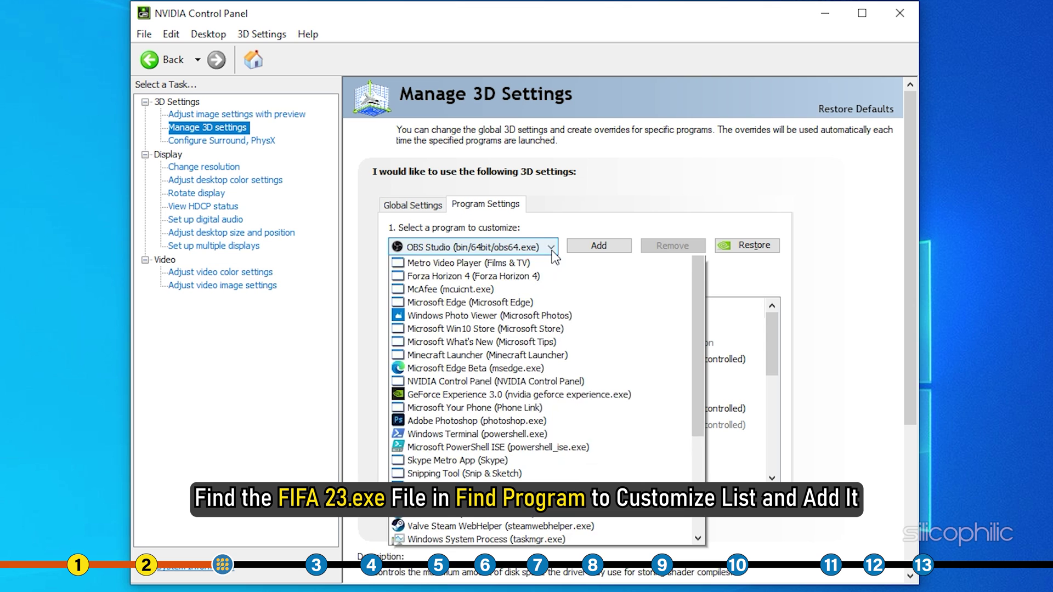
pyautogui.scroll(-2, 558, 304)
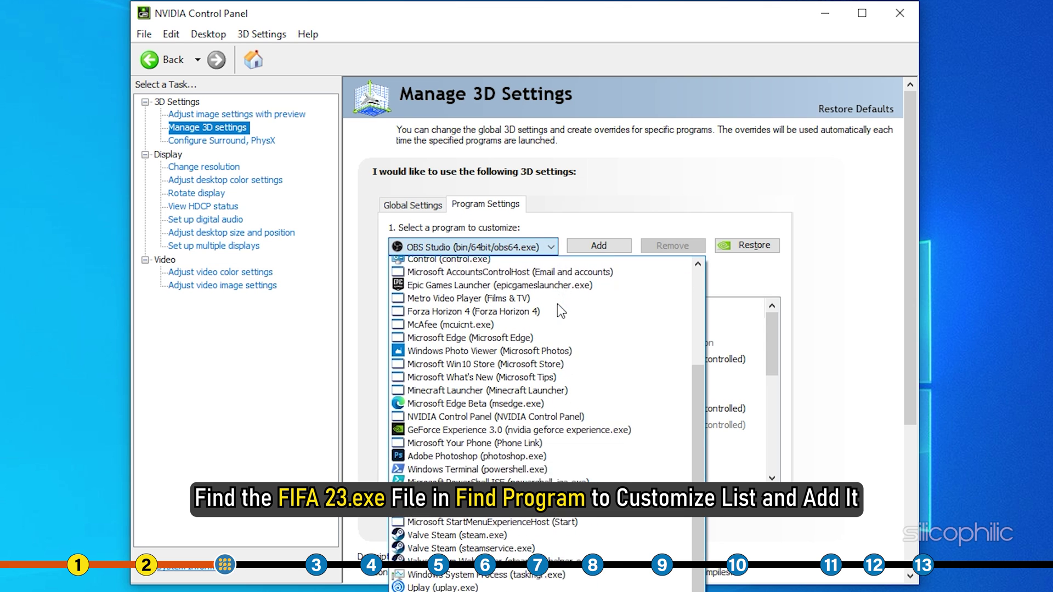
pyautogui.scroll(-2, 557, 304)
pyautogui.scroll(2, 558, 310)
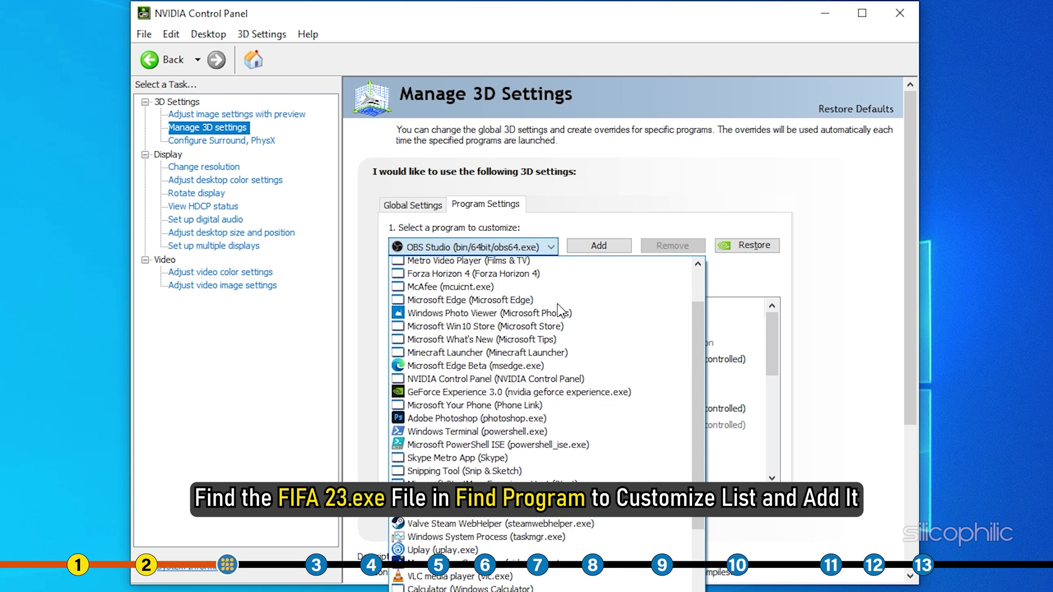
pyautogui.scroll(3, 558, 310)
pyautogui.scroll(1, 558, 309)
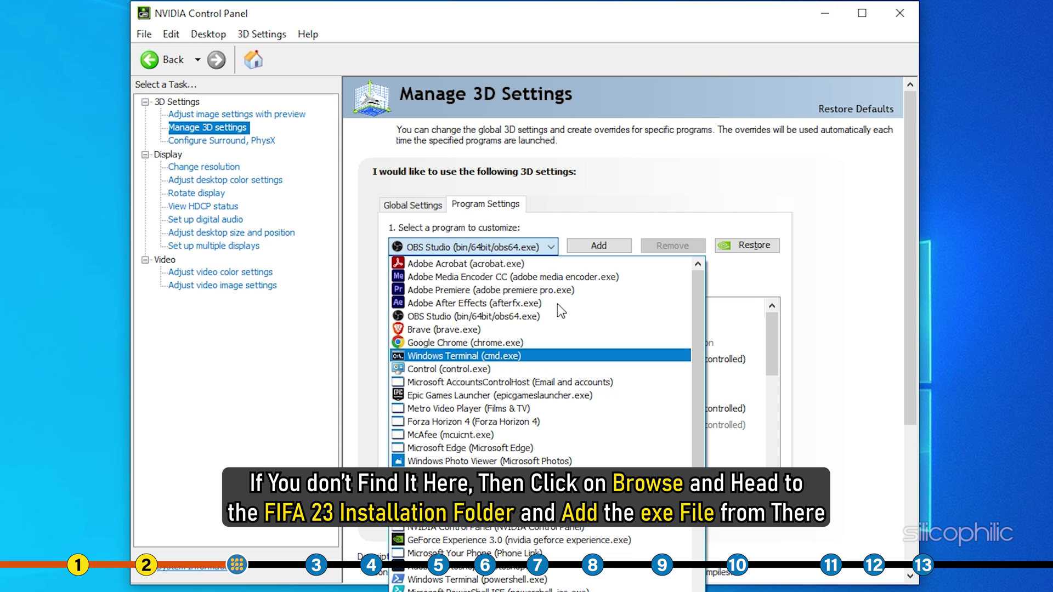
pyautogui.click(557, 223)
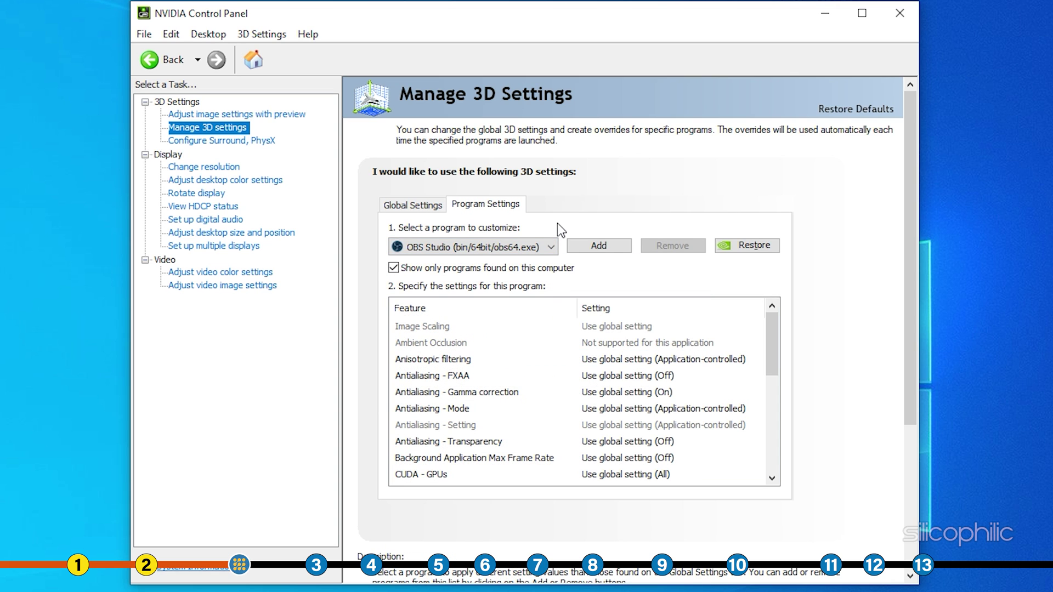
# Start adding a program, browsing into C:\Program Files
pyautogui.click(618, 256)
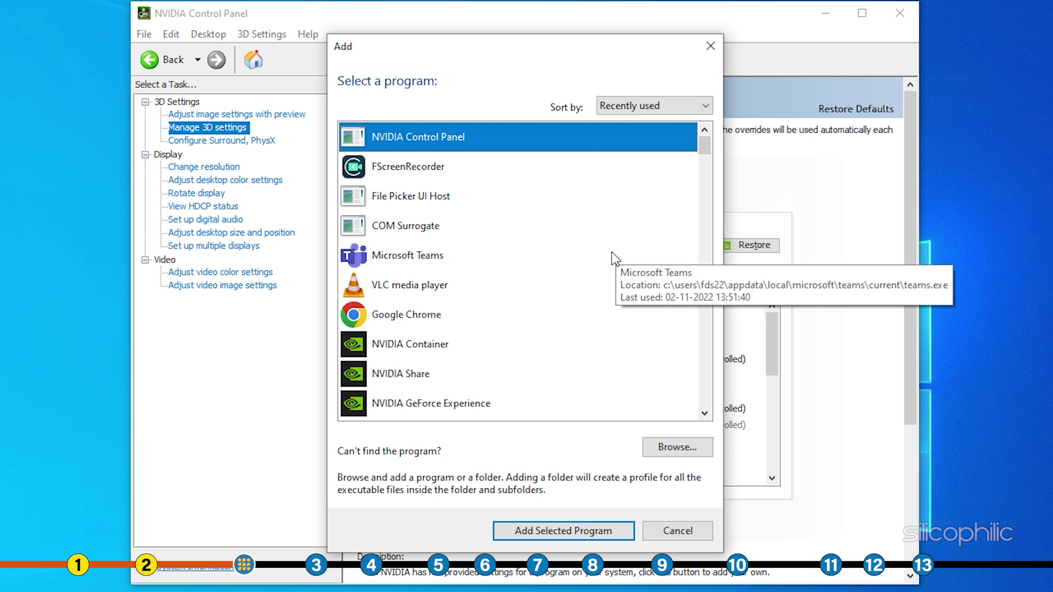
pyautogui.click(704, 445)
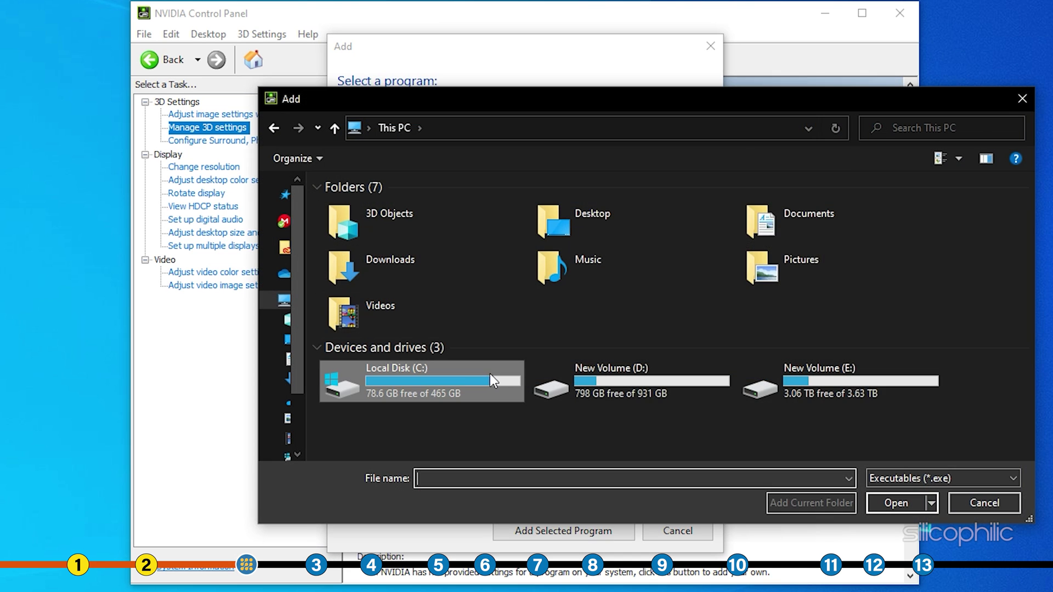
pyautogui.doubleClick(491, 377)
pyautogui.doubleClick(425, 271)
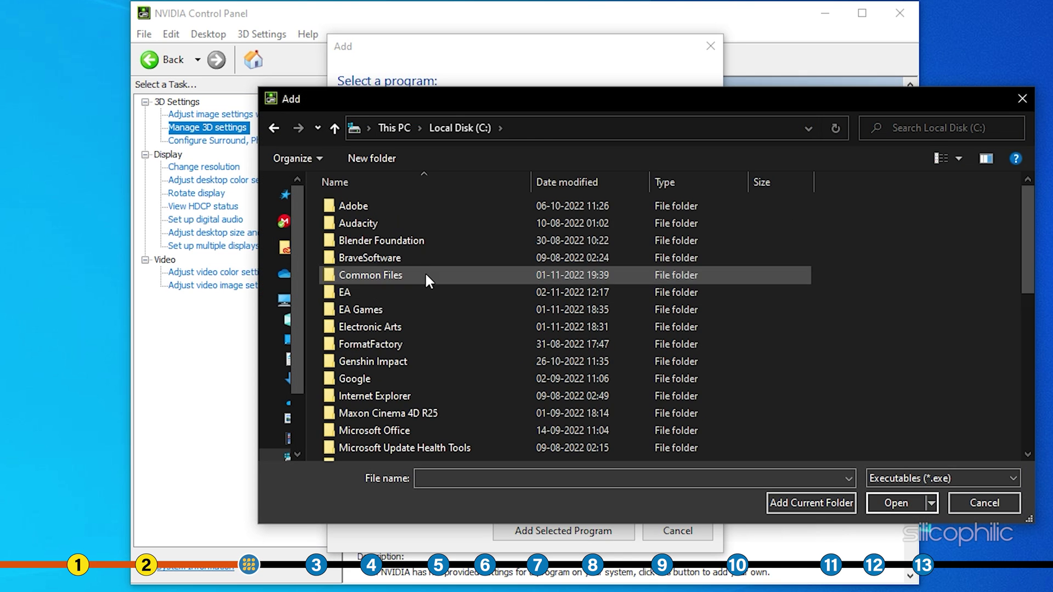
# Add FIFA23.exe from EA Games\FIFA 23 as the program to customize
pyautogui.doubleClick(426, 309)
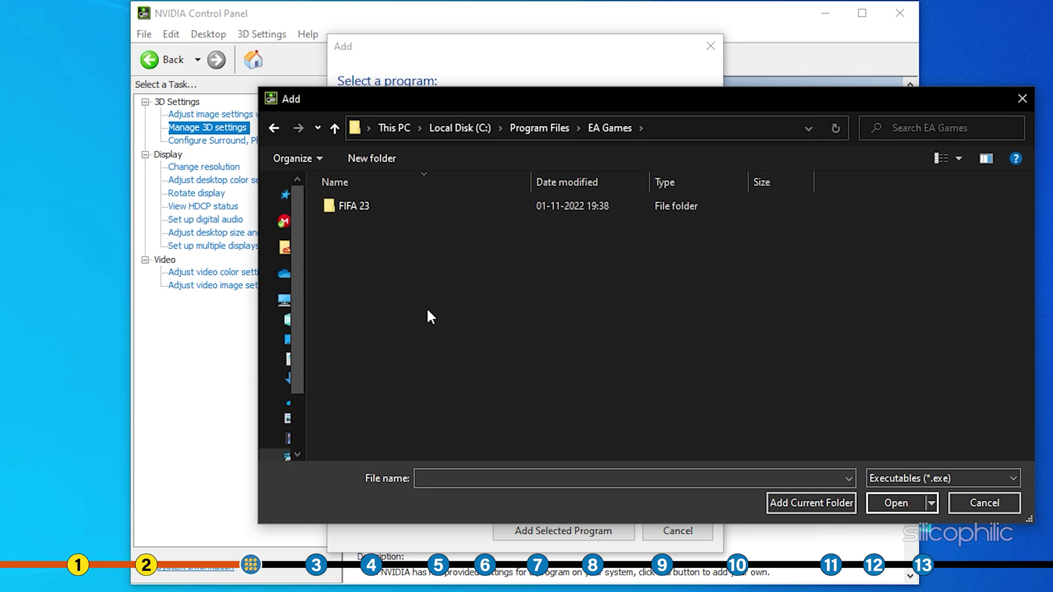
pyautogui.doubleClick(409, 206)
pyautogui.click(396, 341)
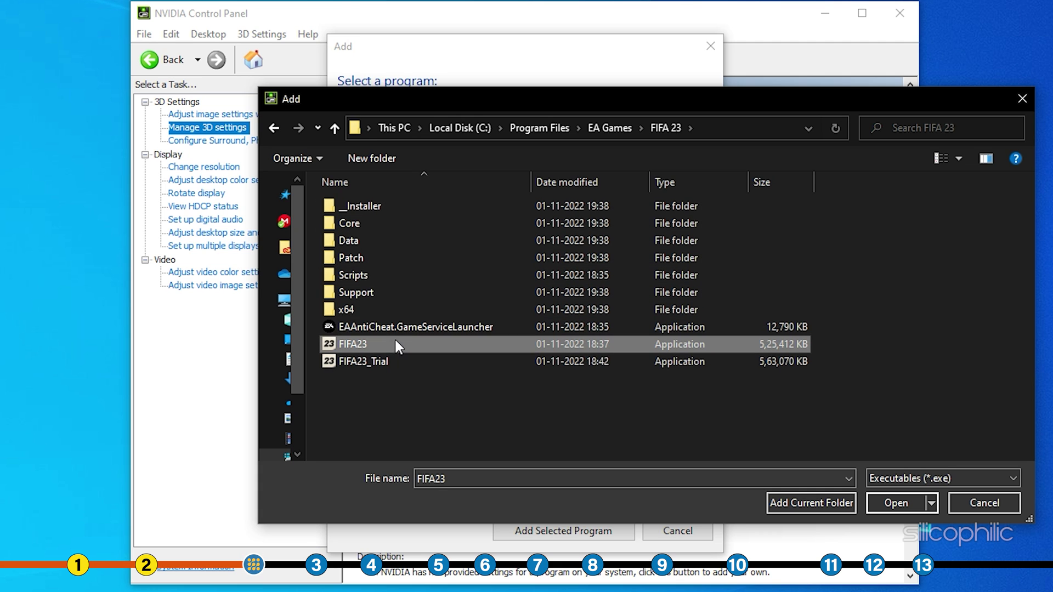
pyautogui.click(915, 507)
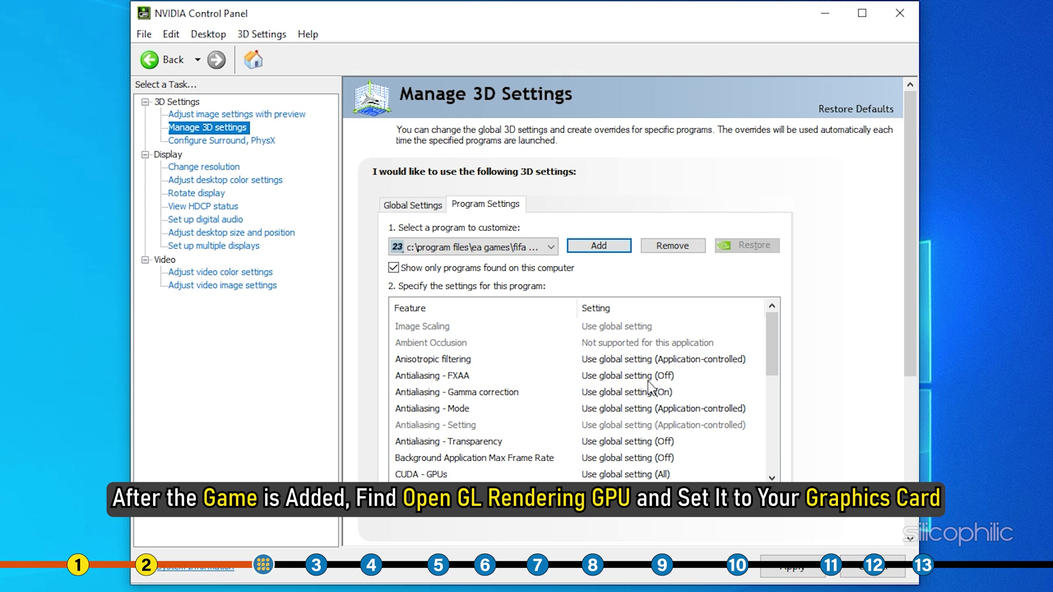
pyautogui.scroll(-2, 651, 386)
pyautogui.scroll(-2, 650, 385)
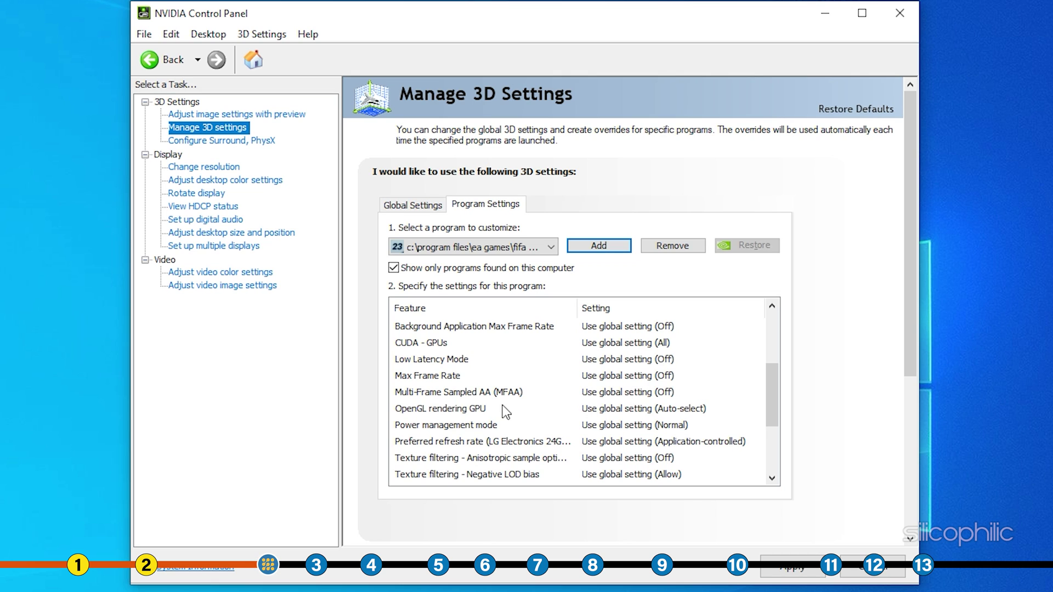
# Set FIFA 23's OpenGL rendering GPU to NVIDIA GeForce RTX 3070
pyautogui.click(486, 410)
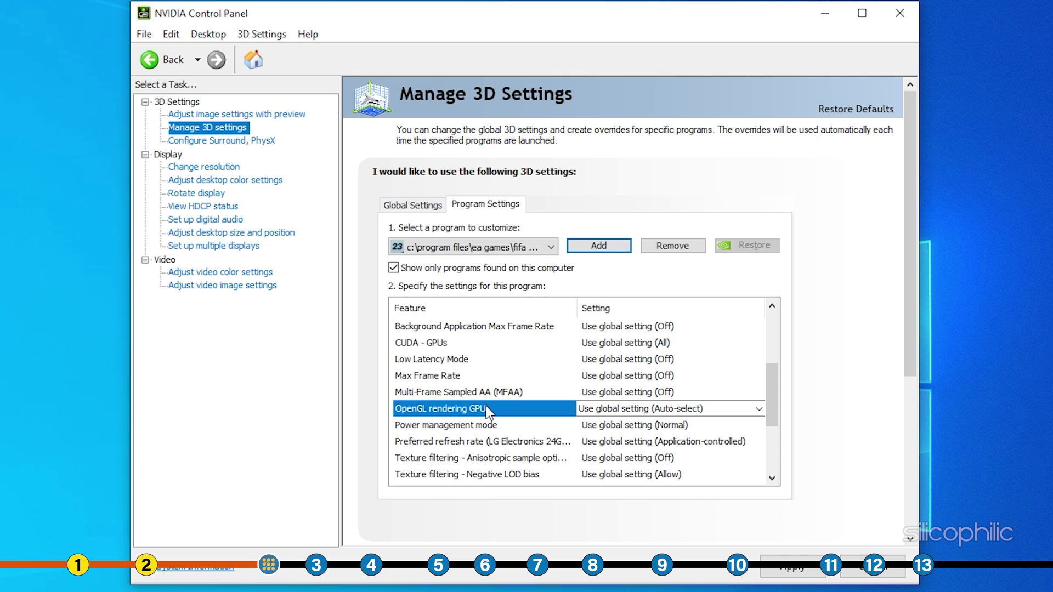
pyautogui.click(715, 410)
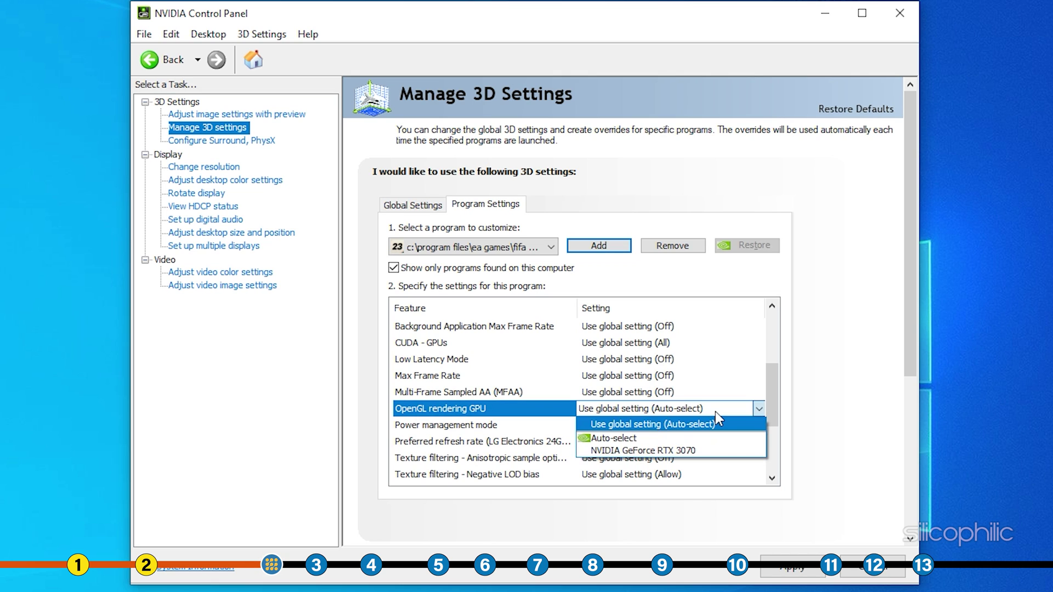
pyautogui.click(706, 451)
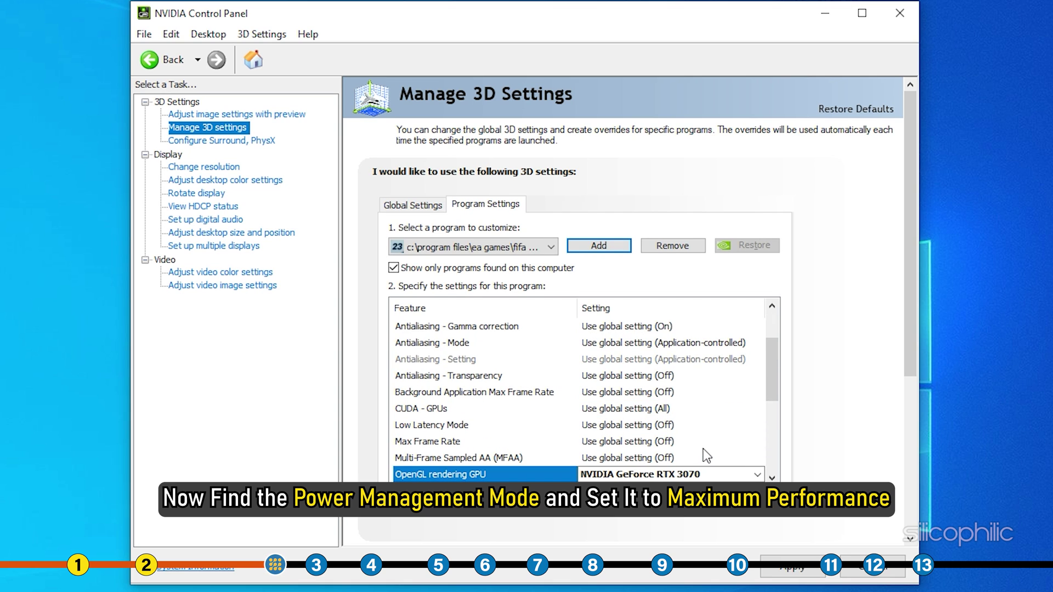
pyautogui.scroll(-2, 704, 455)
pyautogui.scroll(-2, 703, 455)
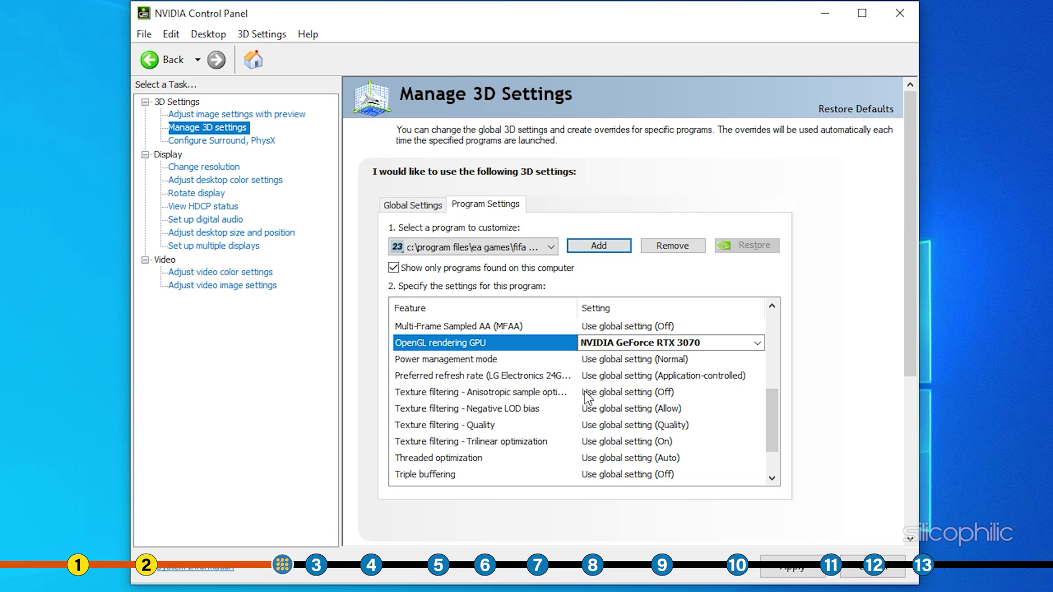
# Set Power management mode to Prefer maximum performance
pyautogui.click(514, 356)
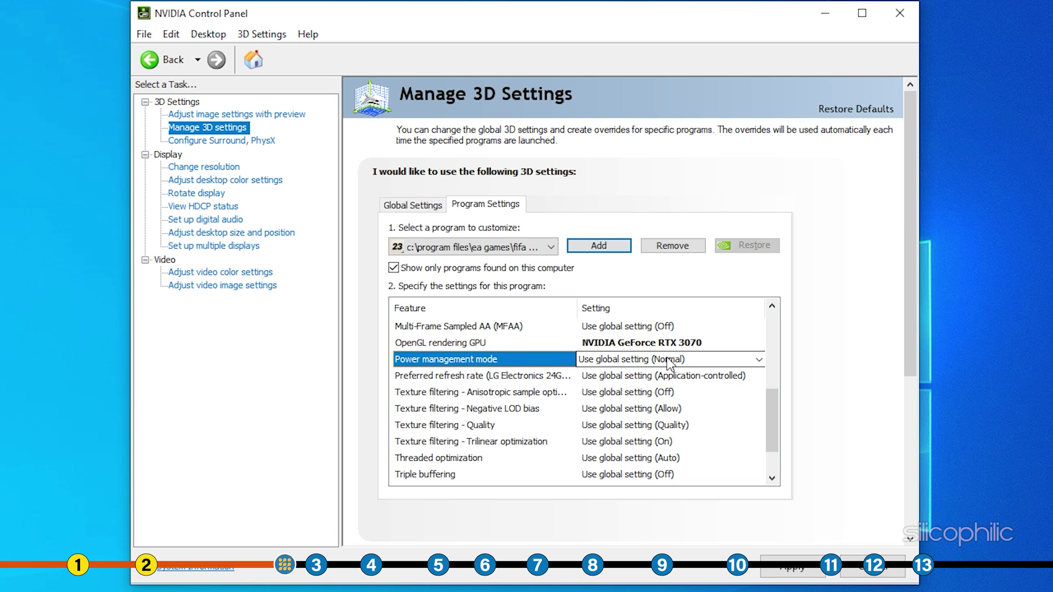
pyautogui.click(699, 357)
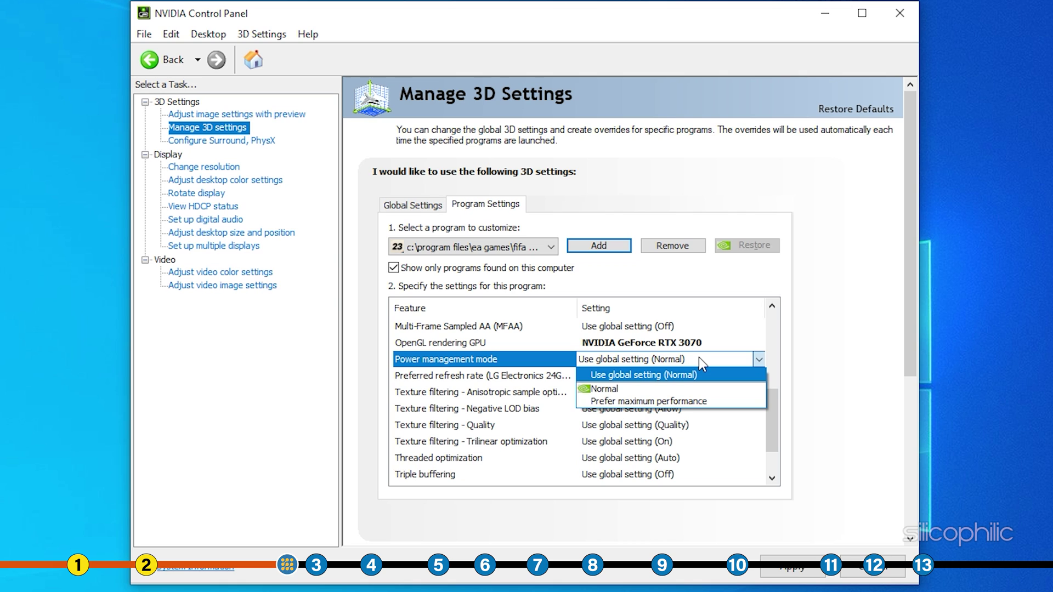
pyautogui.click(700, 402)
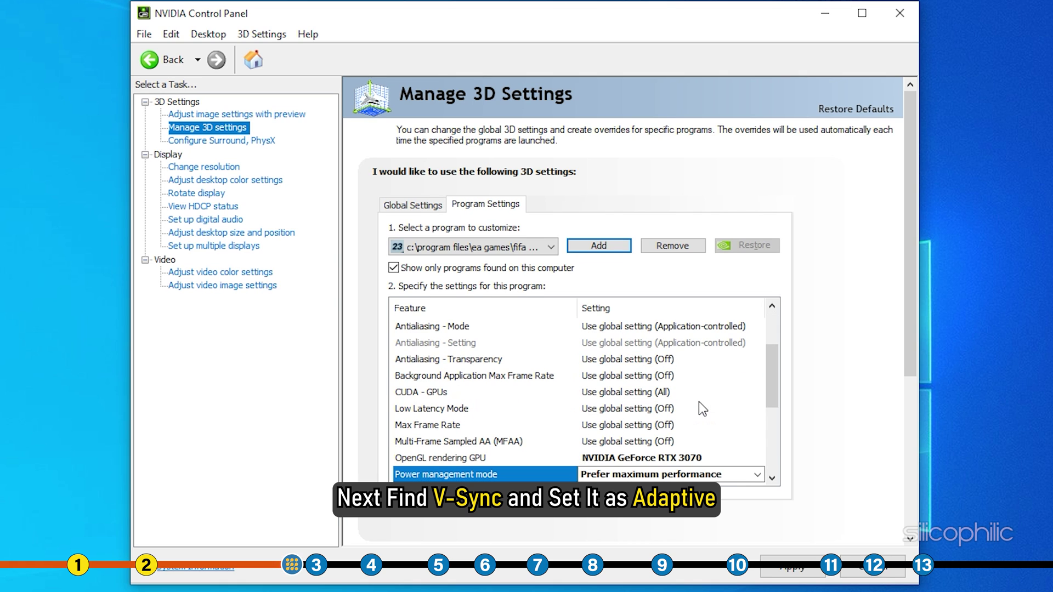
pyautogui.scroll(-5, 698, 402)
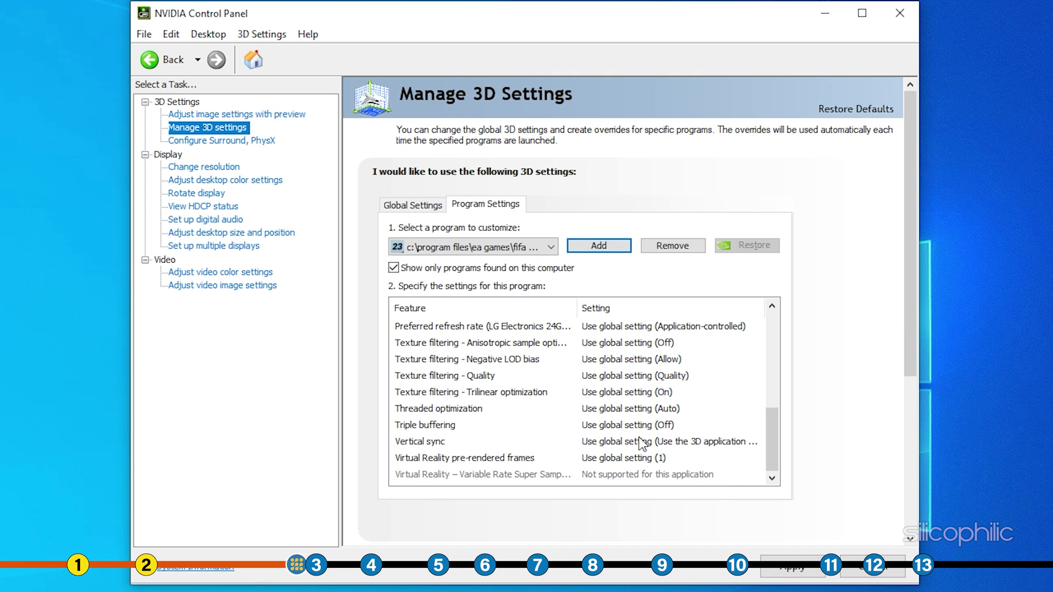
# Set Vertical sync to Adaptive and apply FIFA 23's settings
pyautogui.click(545, 450)
pyautogui.click(758, 443)
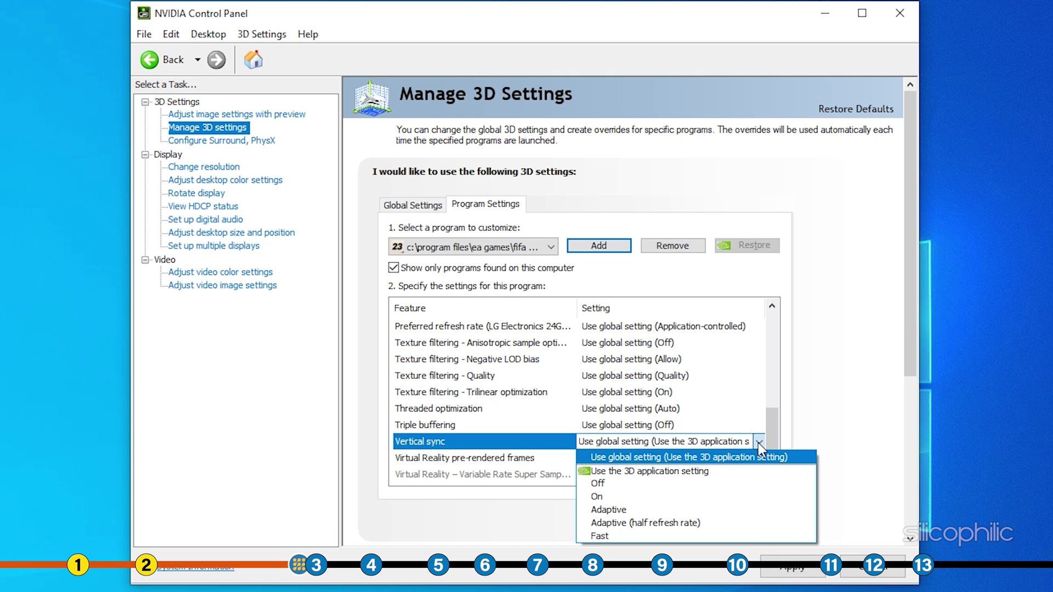
pyautogui.click(606, 511)
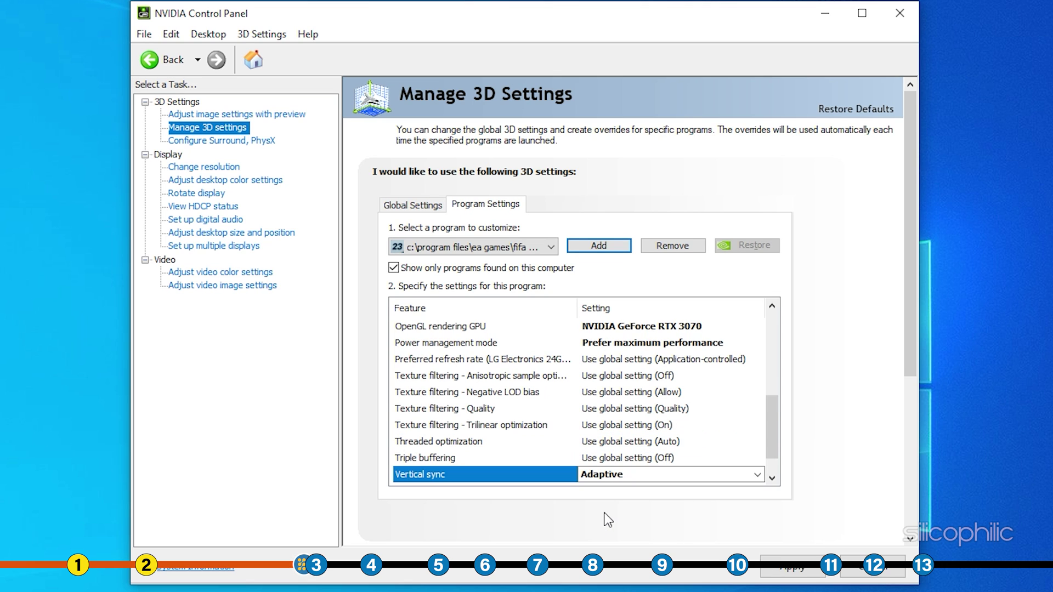
pyautogui.click(816, 561)
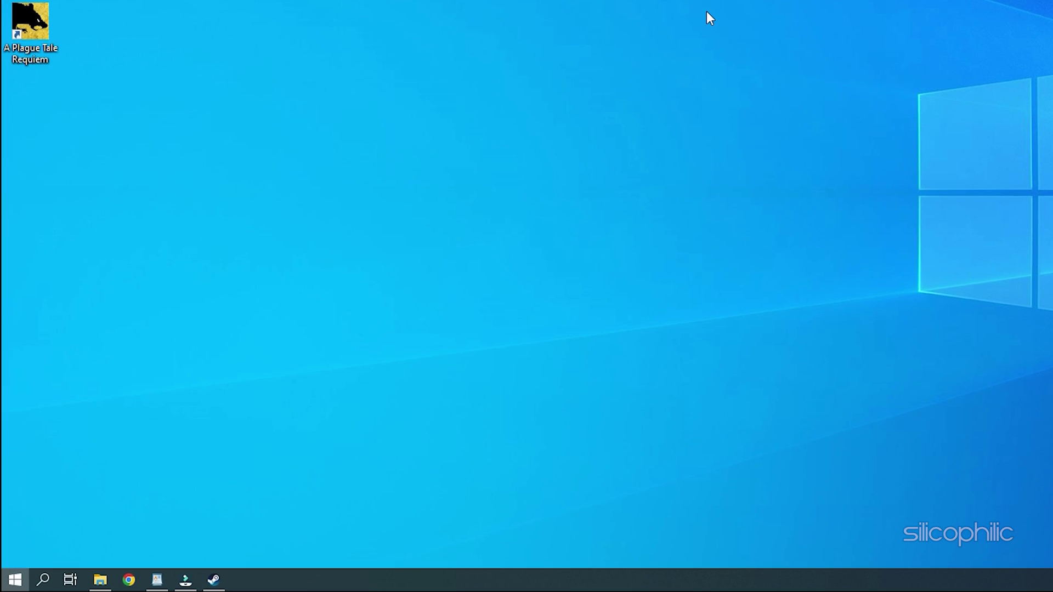
# Open Control Panel from search and view it by large icons
pyautogui.press('super')
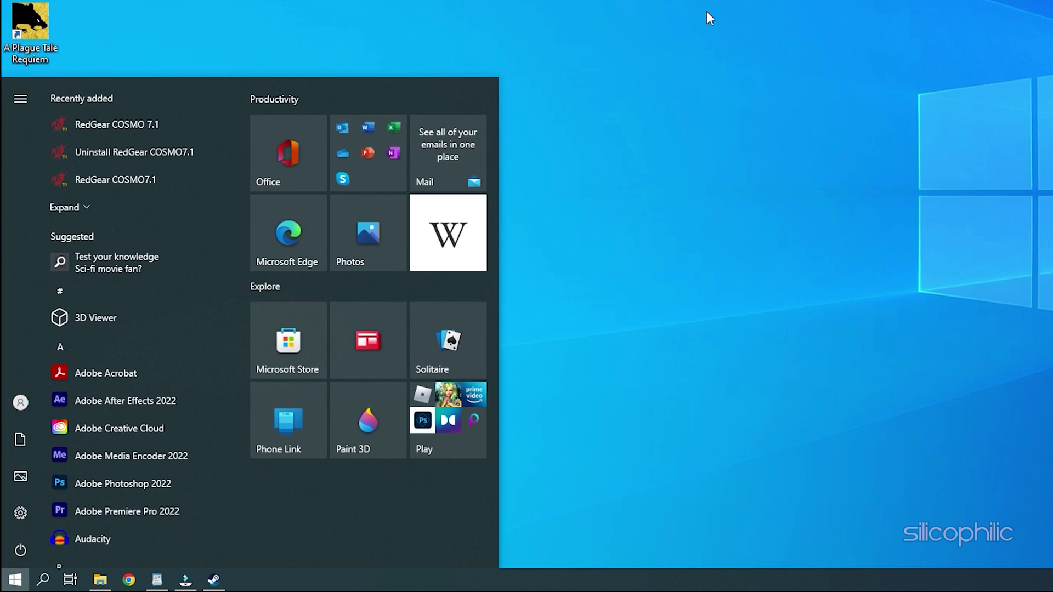
pyautogui.write('control pa')
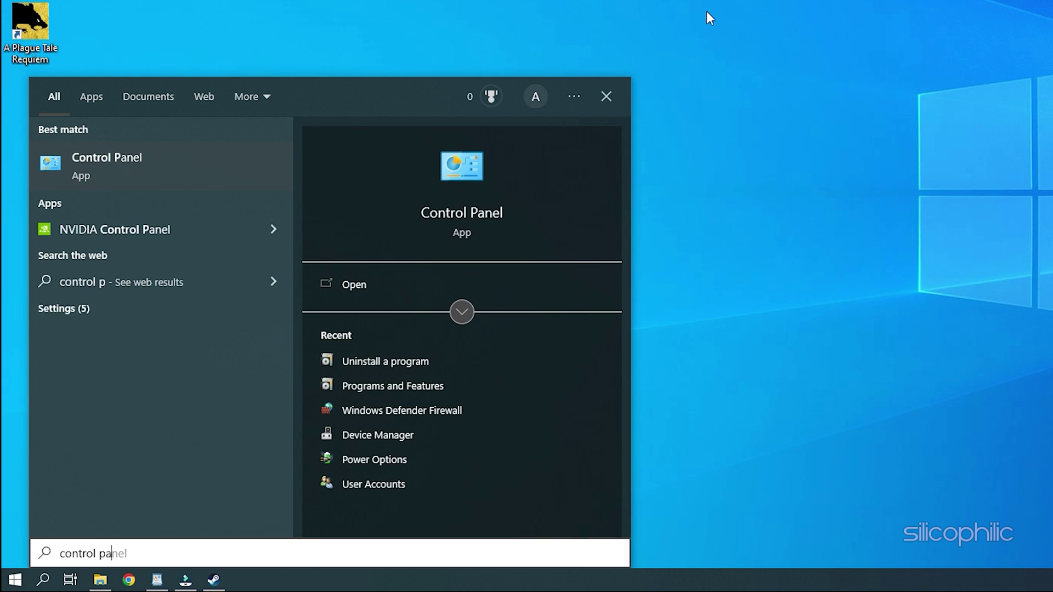
pyautogui.write('nel')
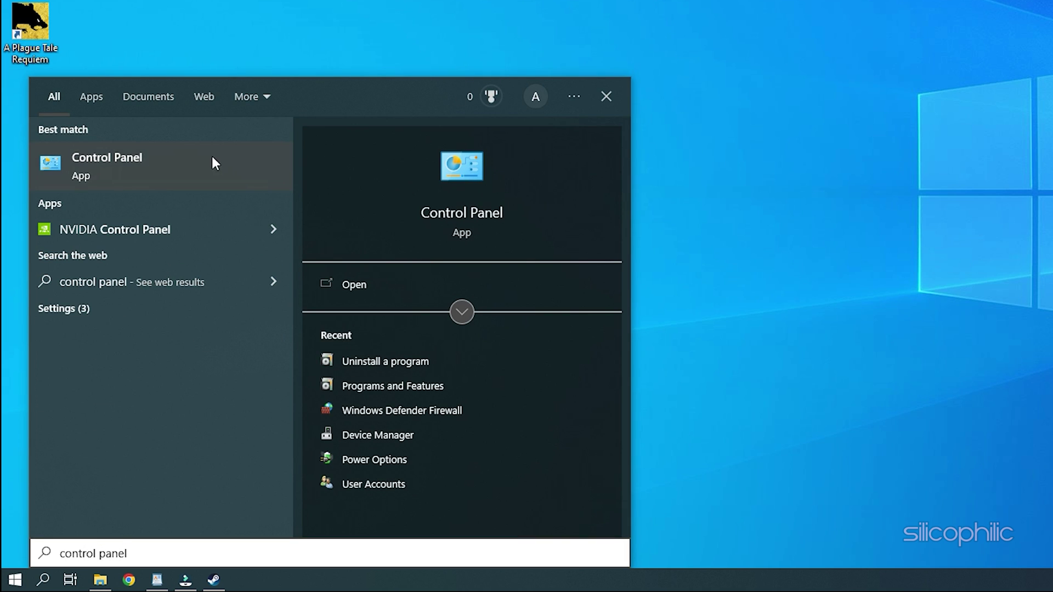
pyautogui.click(147, 162)
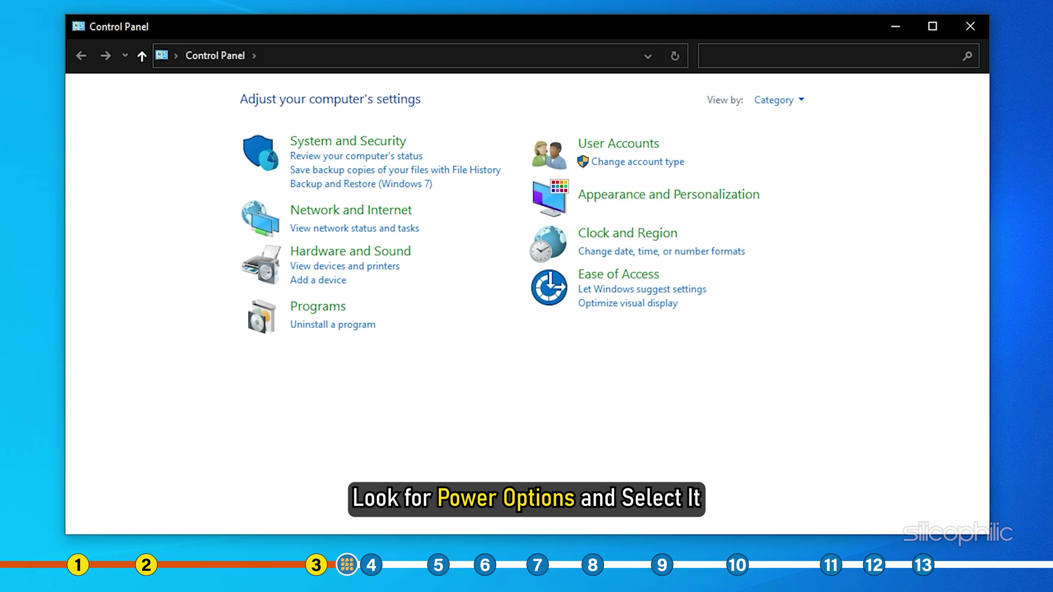
pyautogui.click(797, 101)
pyautogui.click(827, 144)
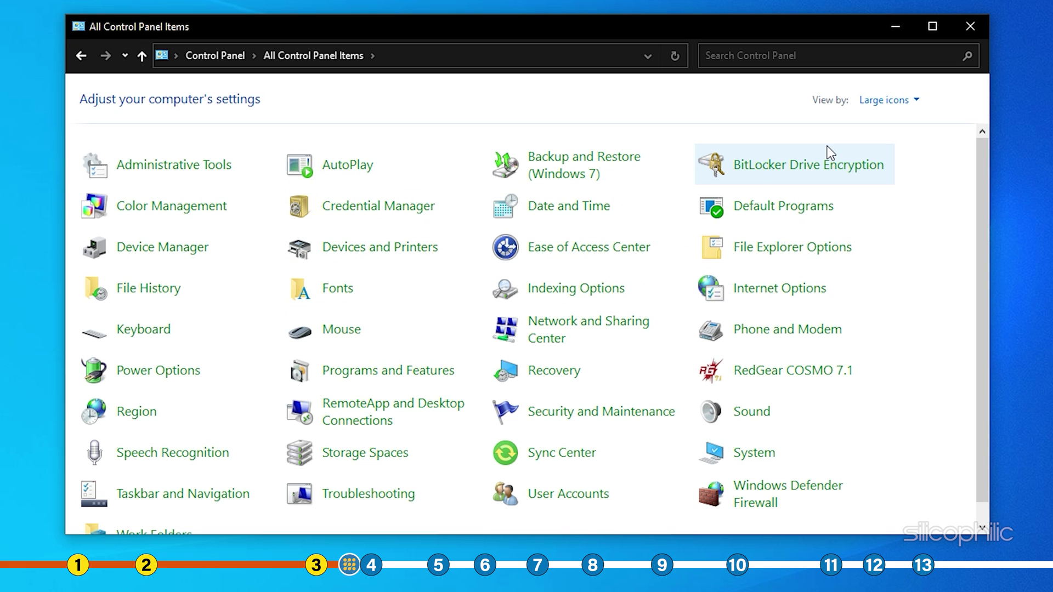
# Select the High performance plan from Power Options' additional plans
pyautogui.click(193, 378)
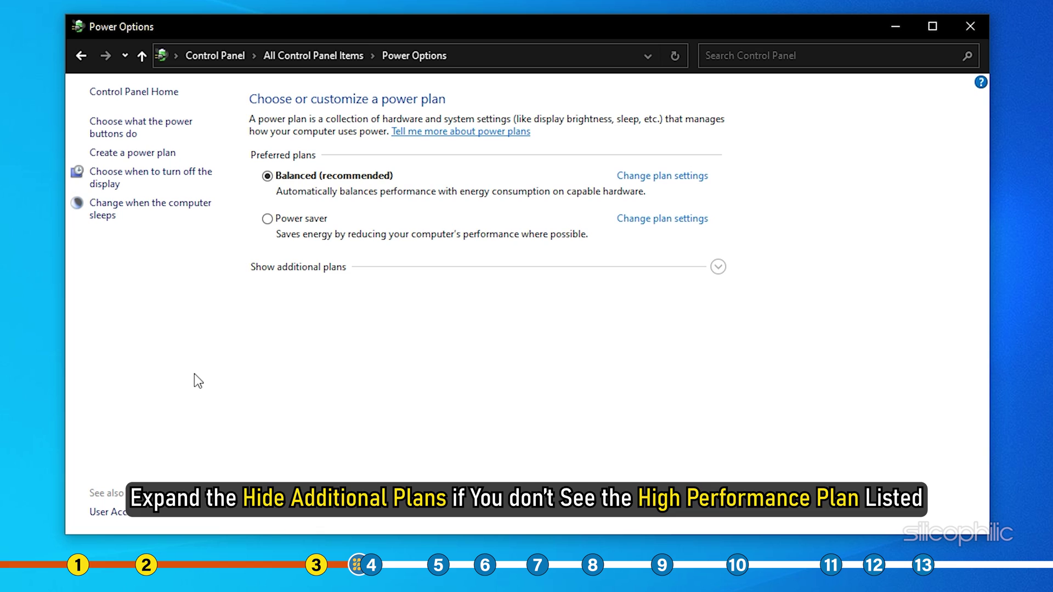
pyautogui.click(718, 267)
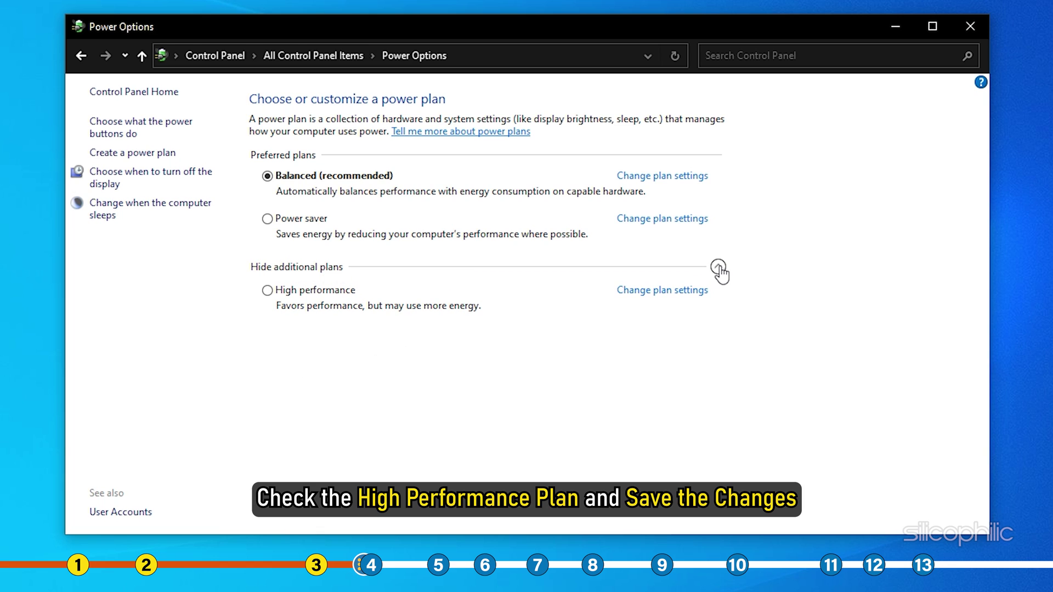
pyautogui.click(265, 293)
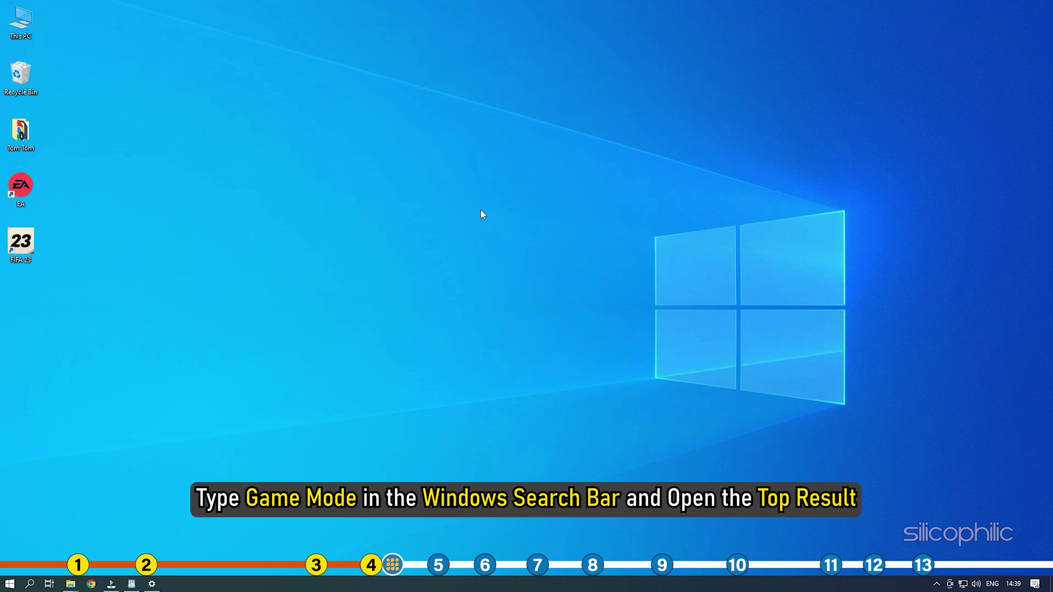
# Search 'game mode' and accept the 'game mode settings' suggestion
pyautogui.click(31, 586)
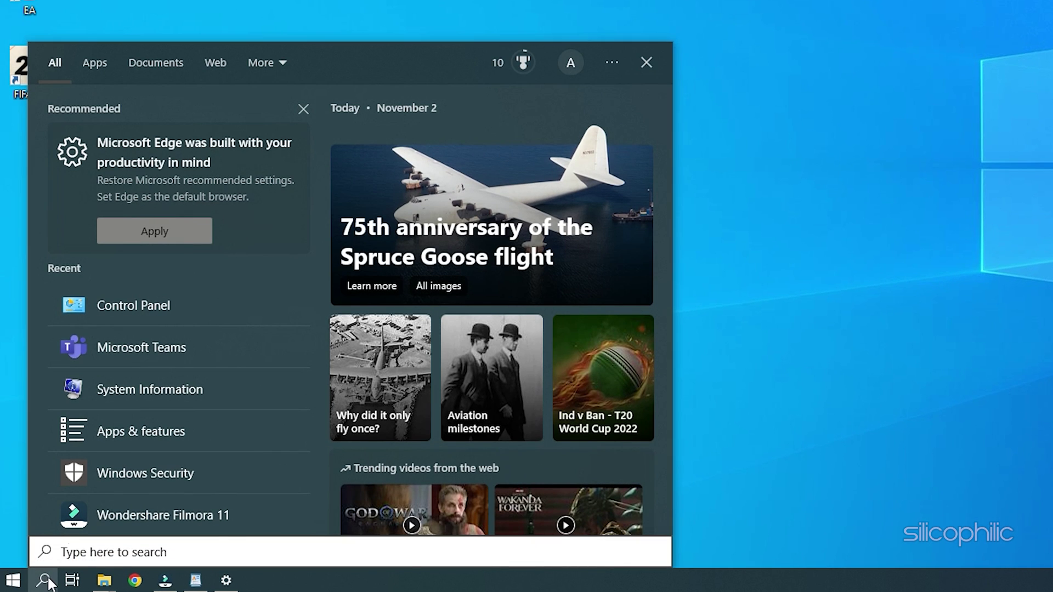
pyautogui.write('game mod')
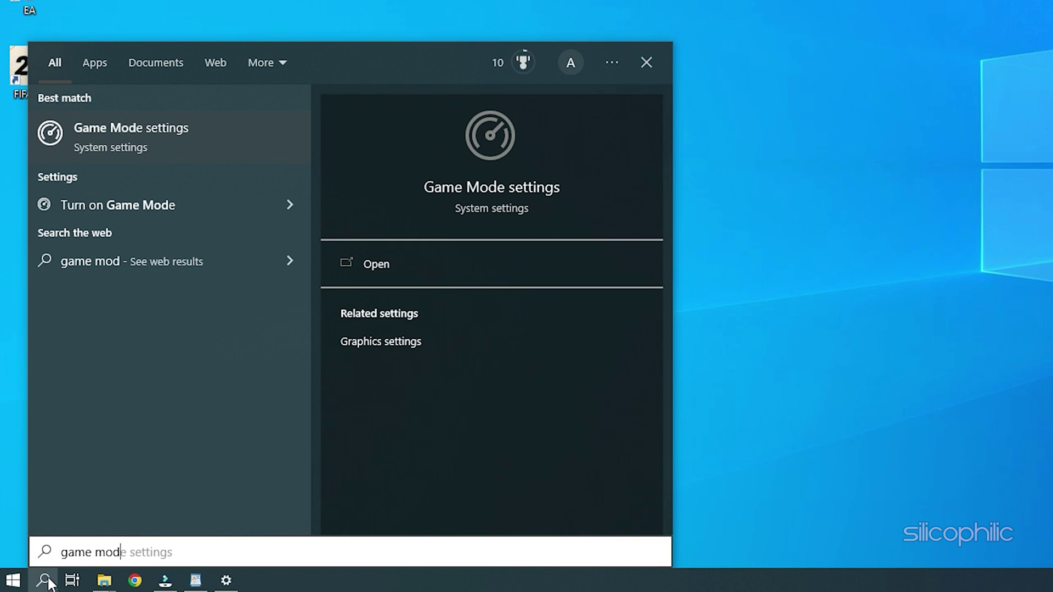
pyautogui.write('e')
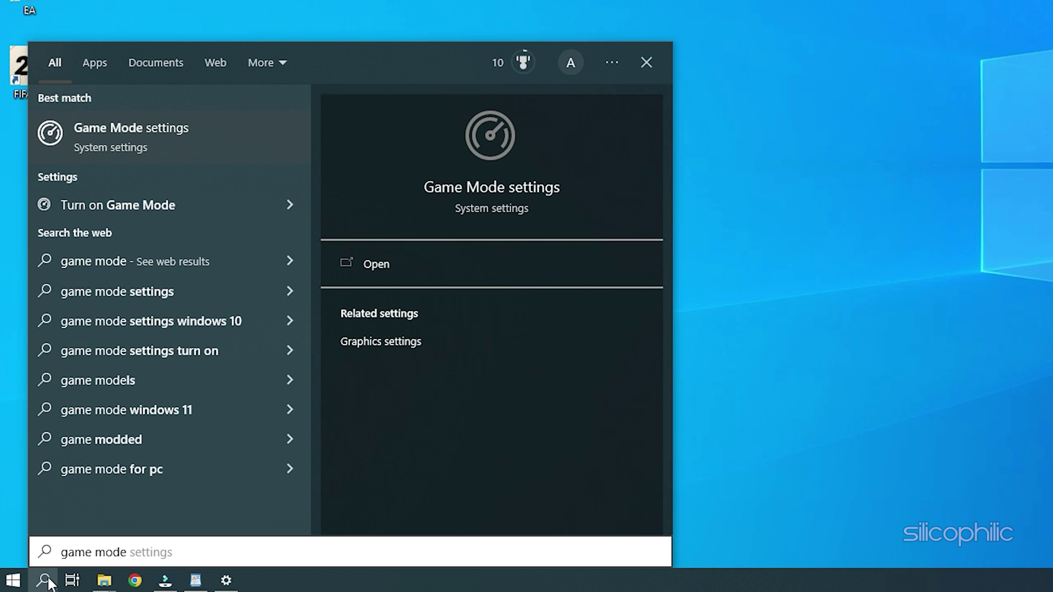
pyautogui.press('Tab')
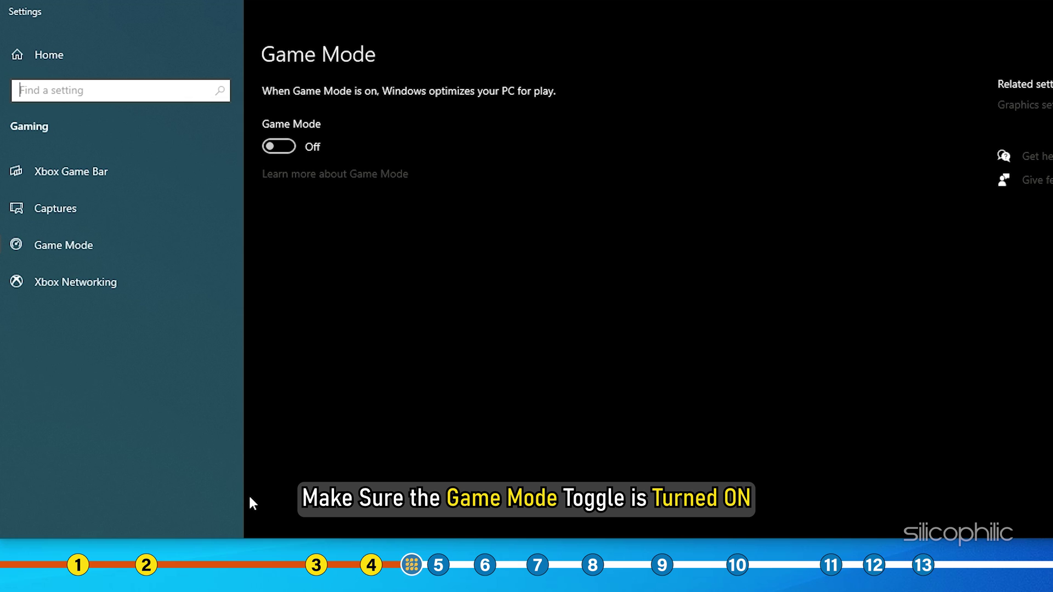
# Turn Game Mode on and switch background recording off under Gaming > Captures
pyautogui.click(286, 151)
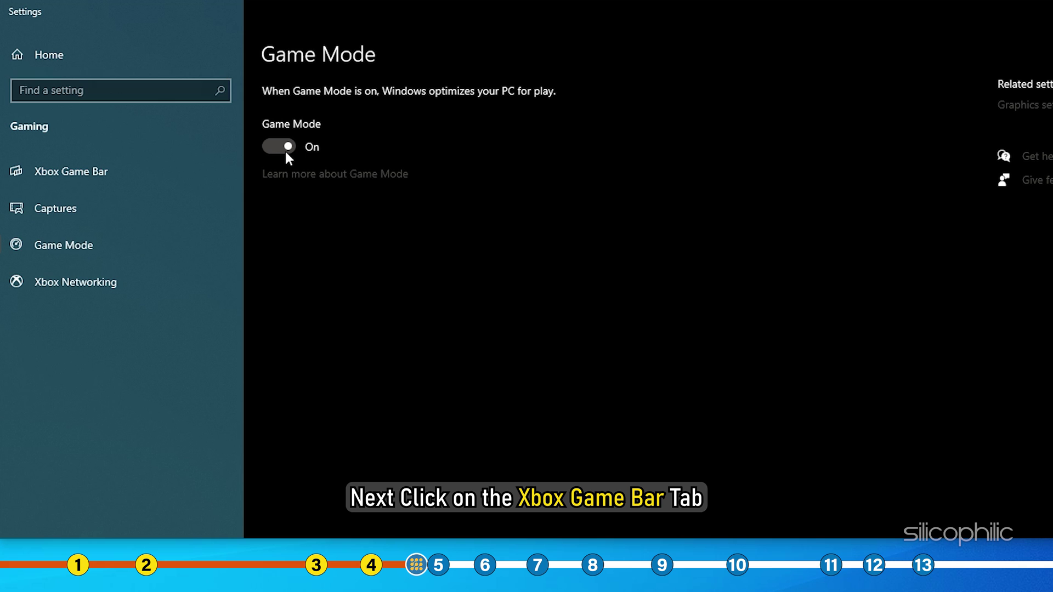
pyautogui.click(120, 178)
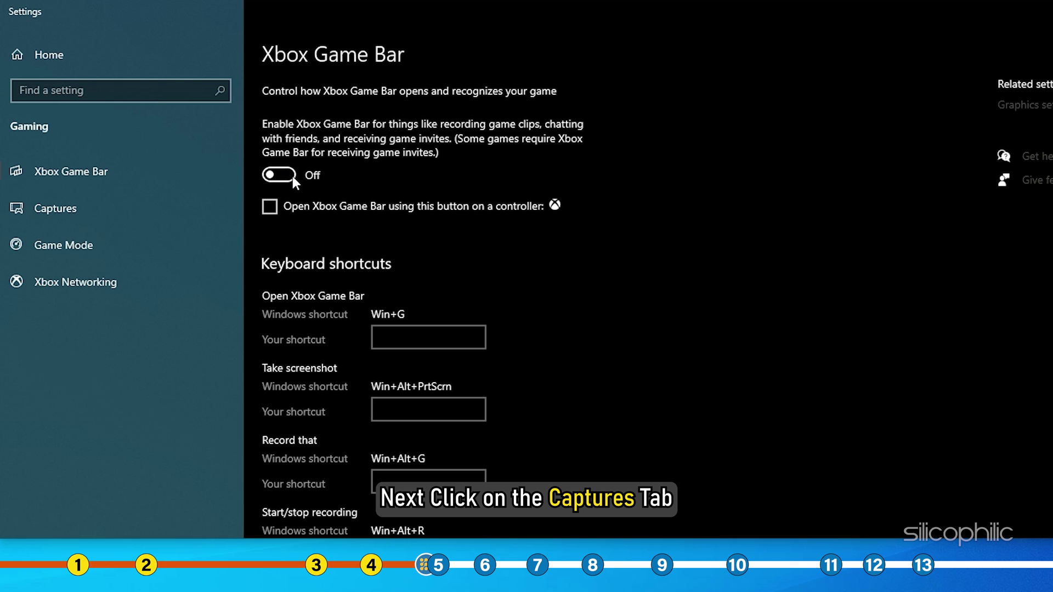
pyautogui.click(87, 209)
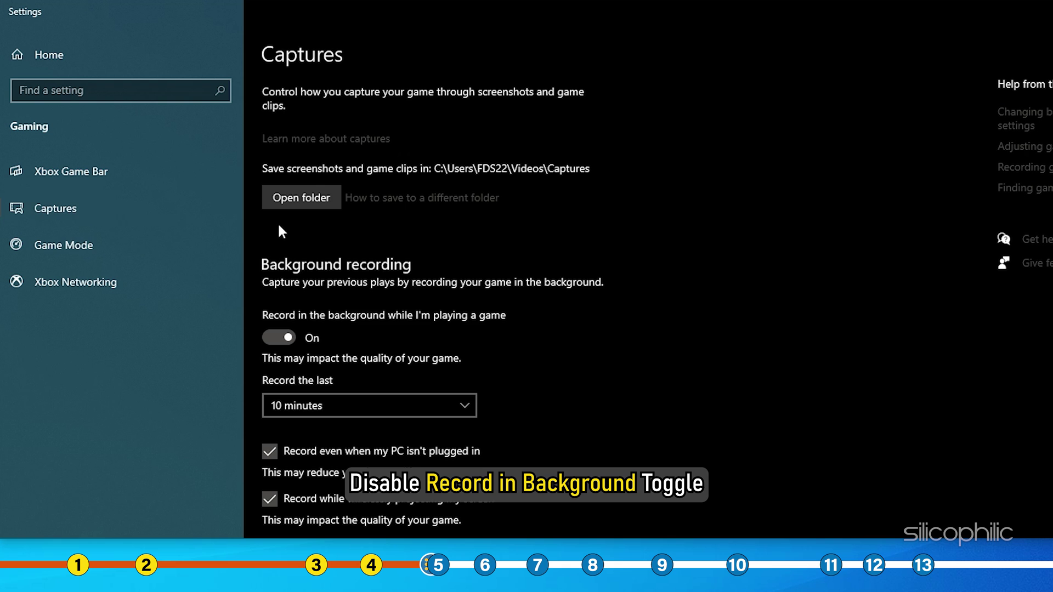
pyautogui.scroll(-1, 323, 229)
pyautogui.scroll(-2, 325, 230)
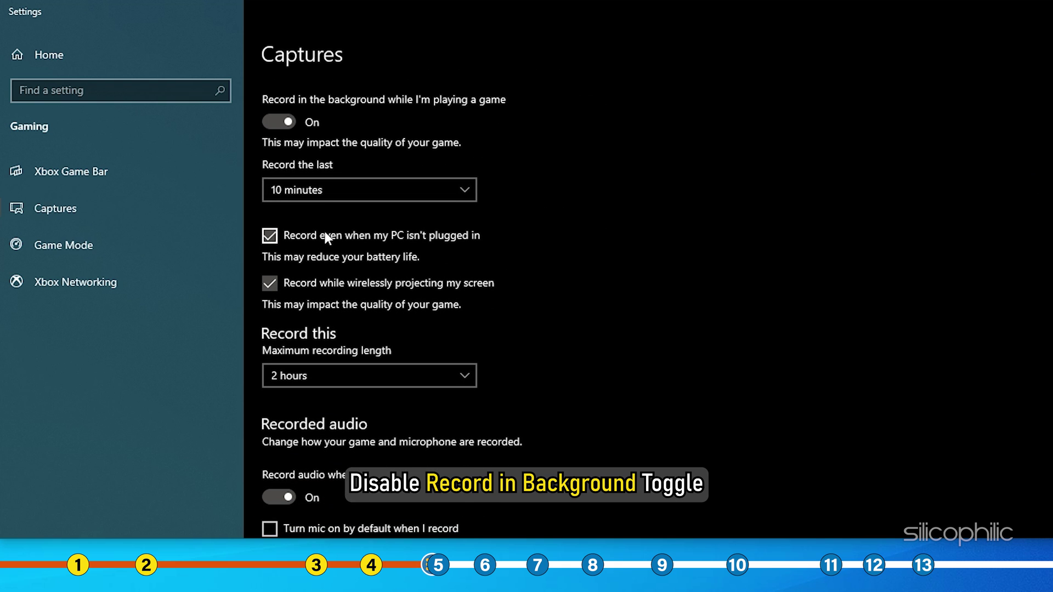
pyautogui.click(286, 124)
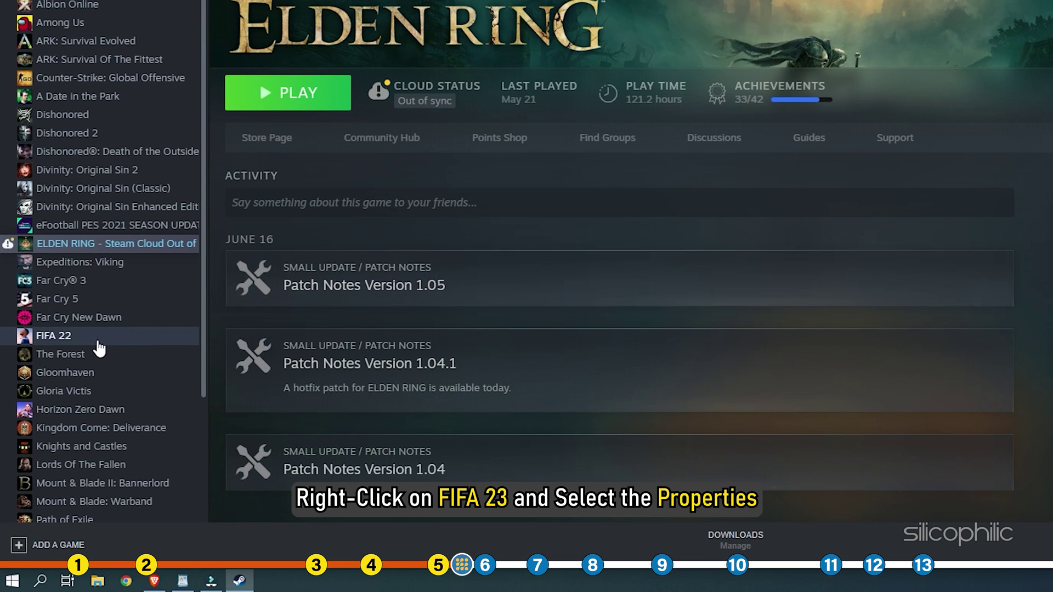
# Uncheck 'Enable the Steam Overlay while in-game' in FIFA 22's Steam properties
pyautogui.click(81, 339)
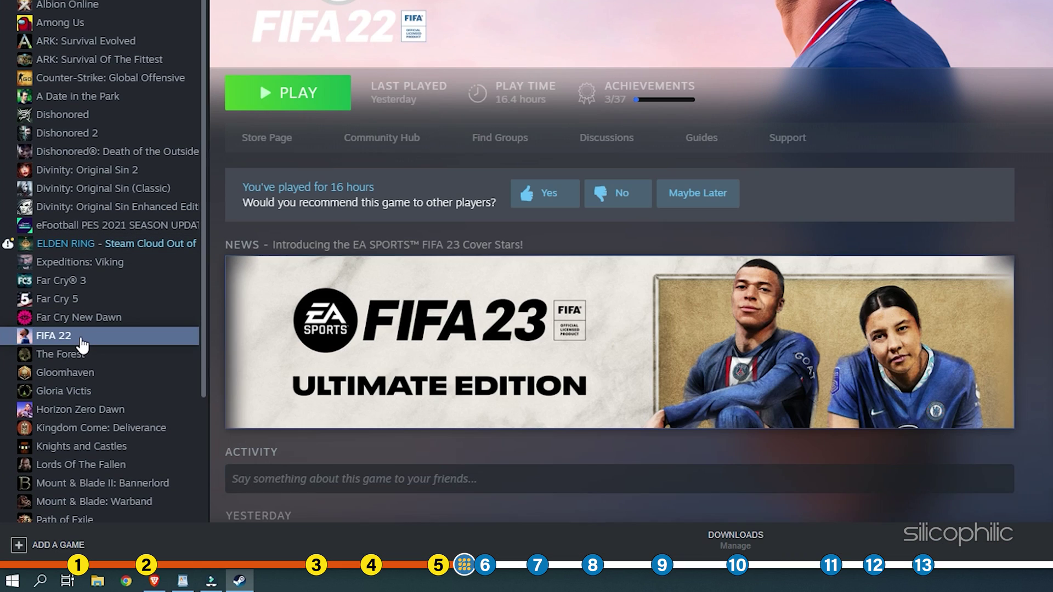
pyautogui.rightClick(82, 340)
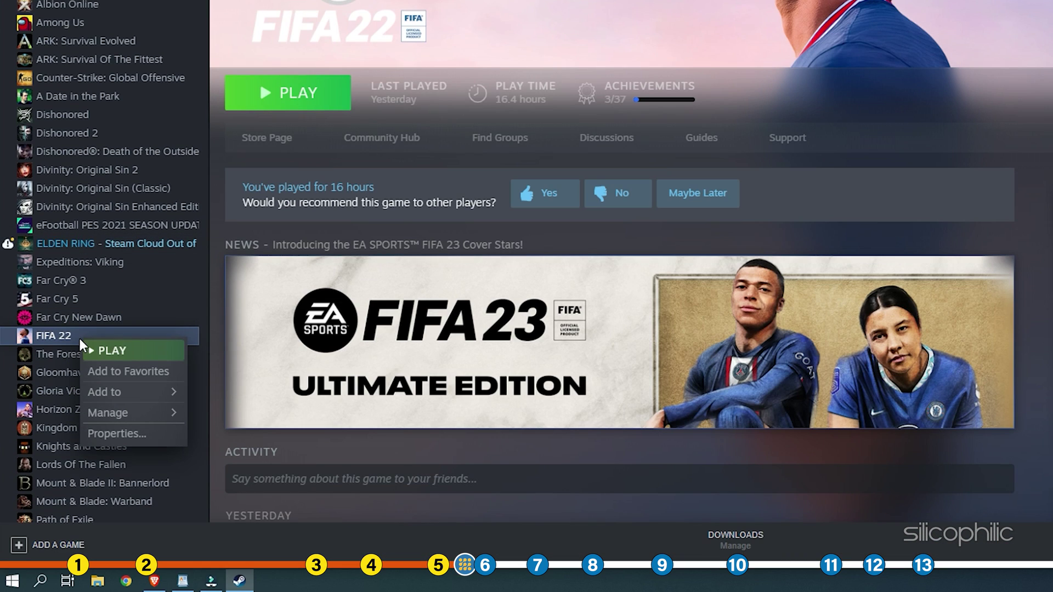
pyautogui.click(152, 439)
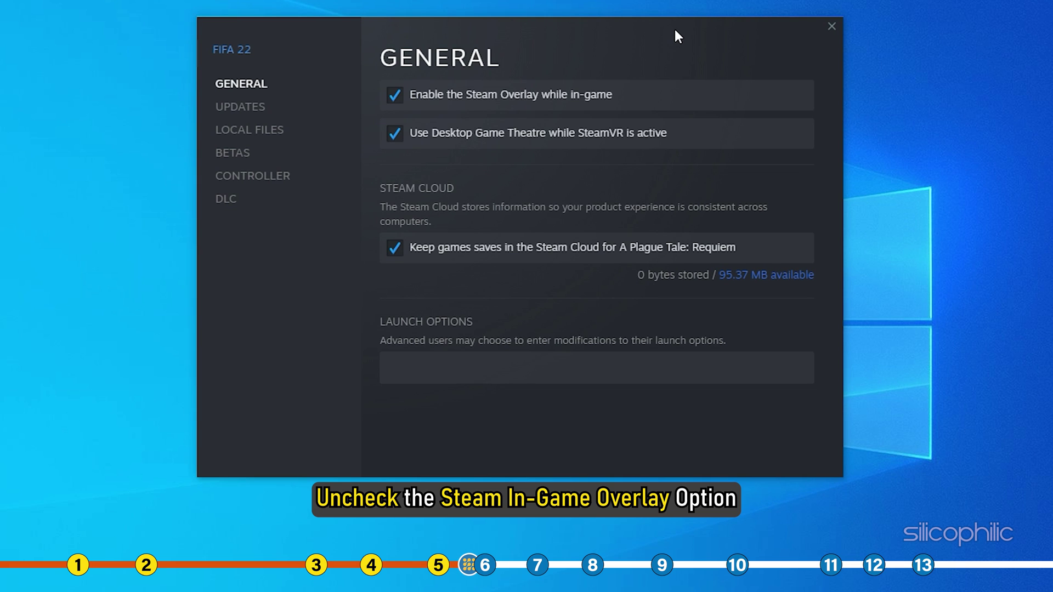
pyautogui.click(394, 105)
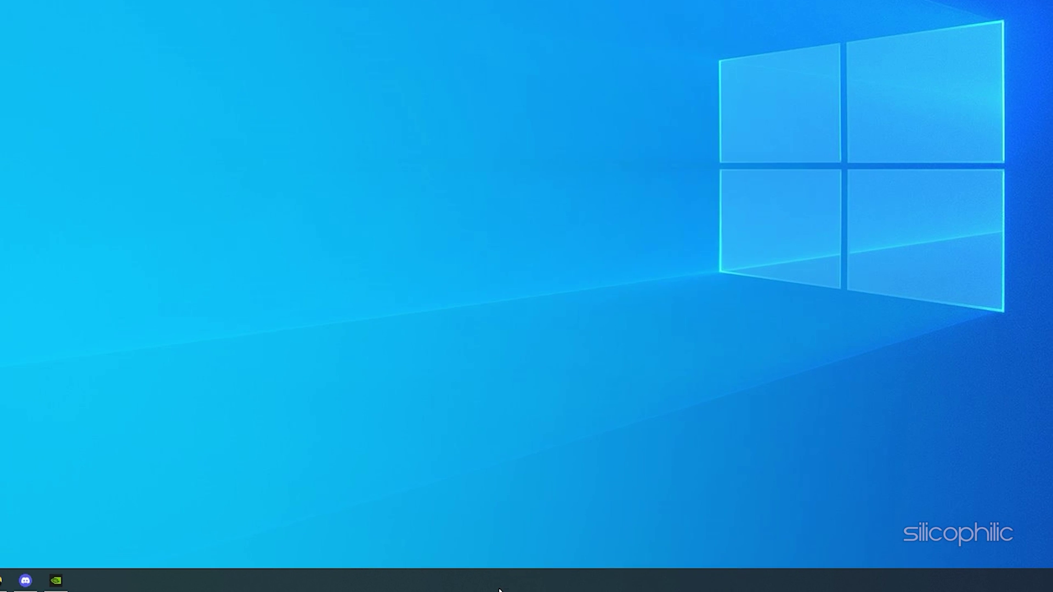
# Launch Task Manager from the taskbar with processes sorted by name
pyautogui.rightClick(500, 590)
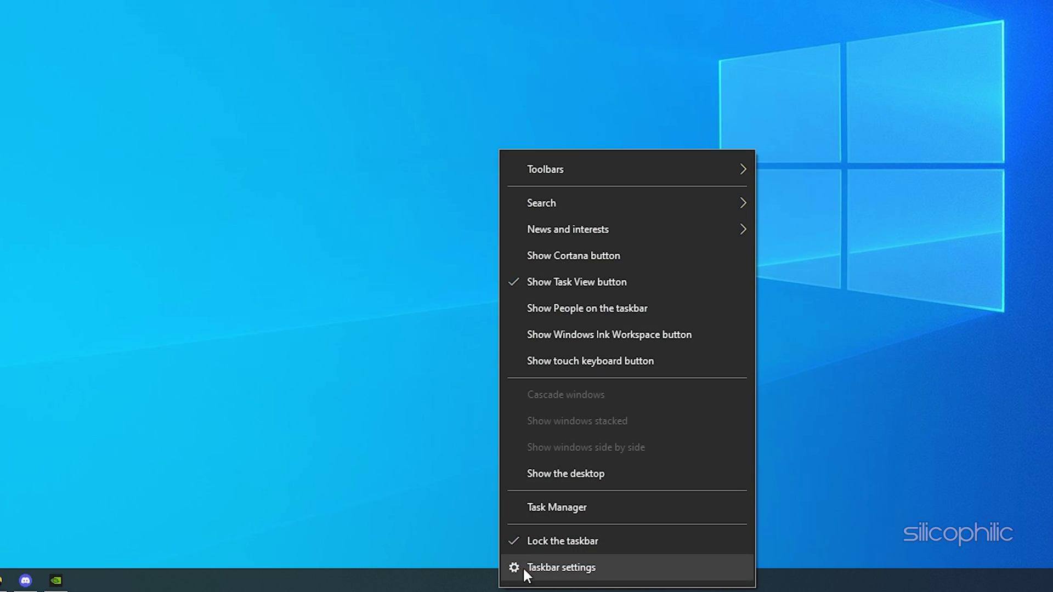
pyautogui.click(590, 504)
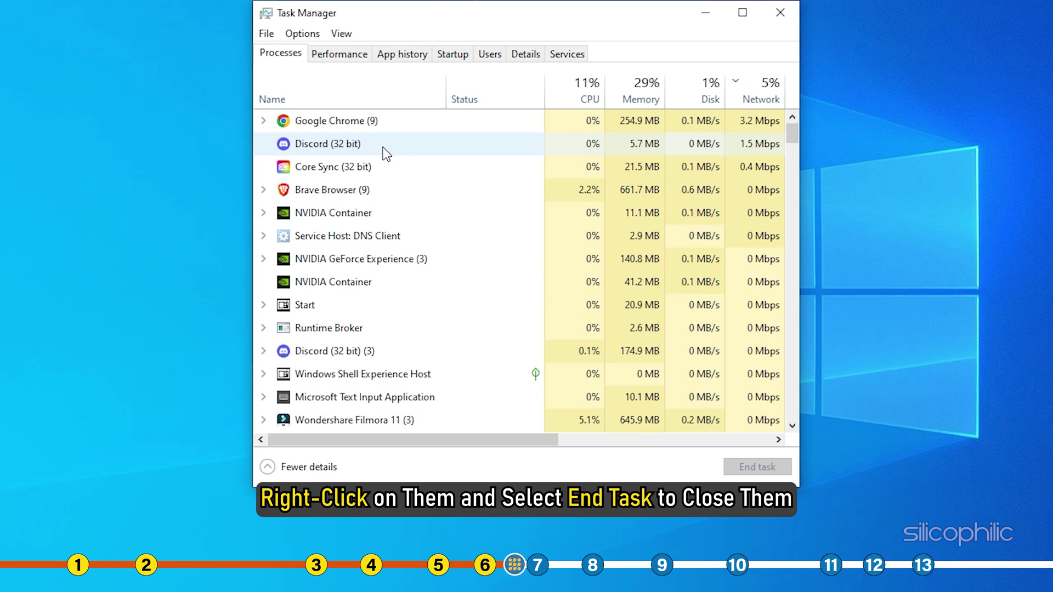
pyautogui.click(379, 99)
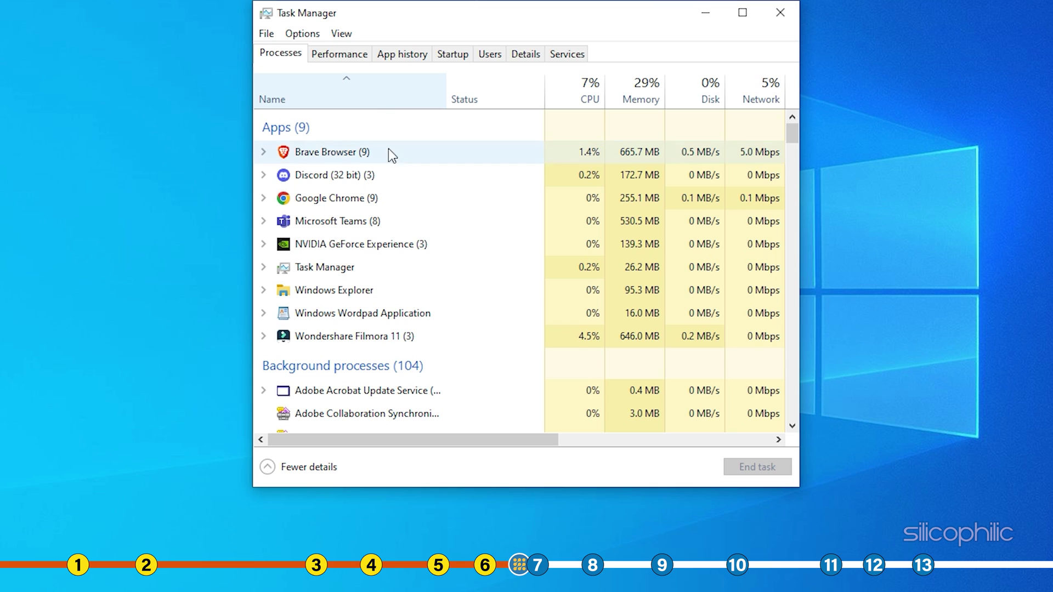
# End Discord, Google Chrome, NVIDIA GeForce Experience and Microsoft Teams tasks
pyautogui.rightClick(388, 178)
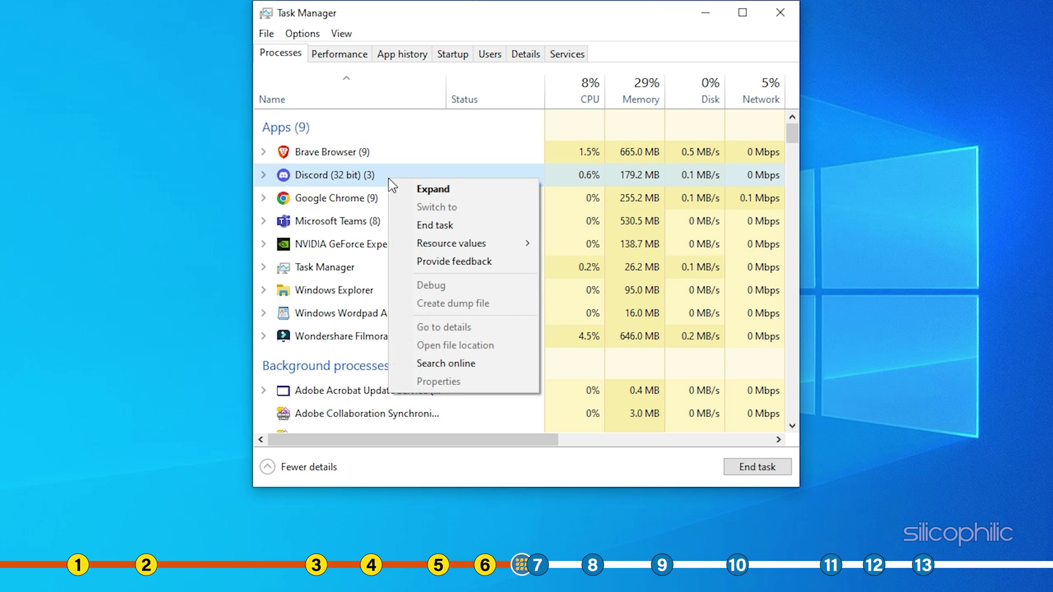
pyautogui.click(460, 225)
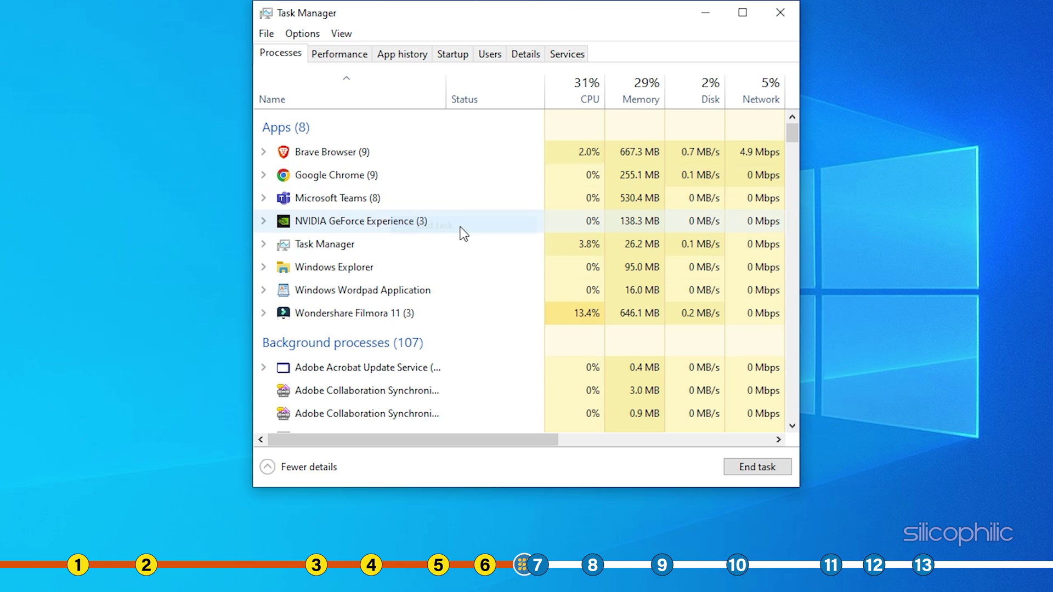
pyautogui.rightClick(380, 174)
pyautogui.click(445, 222)
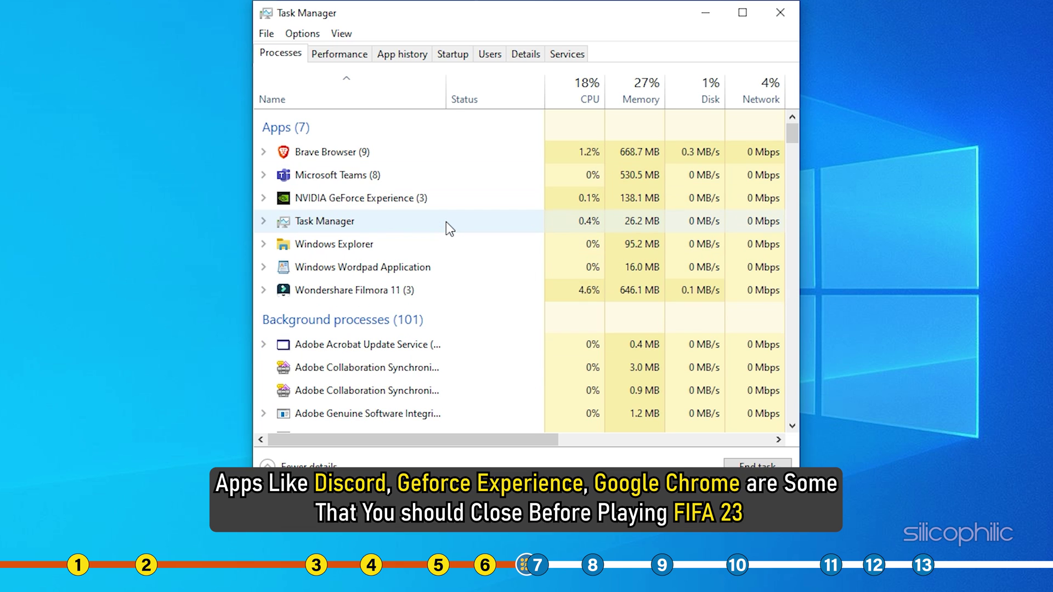
pyautogui.rightClick(433, 198)
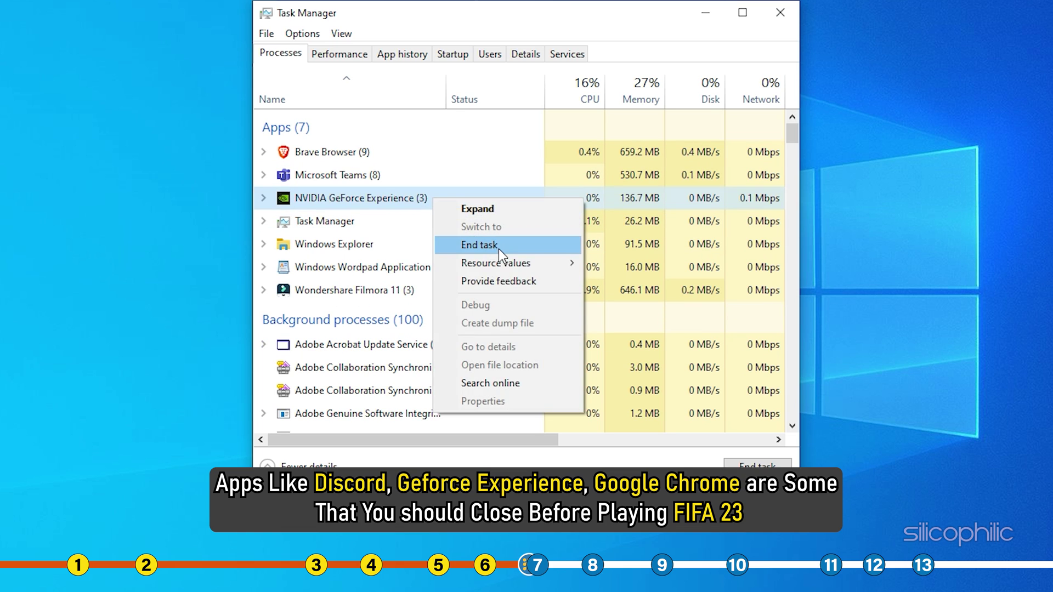
pyautogui.click(499, 249)
pyautogui.rightClick(405, 183)
pyautogui.click(455, 228)
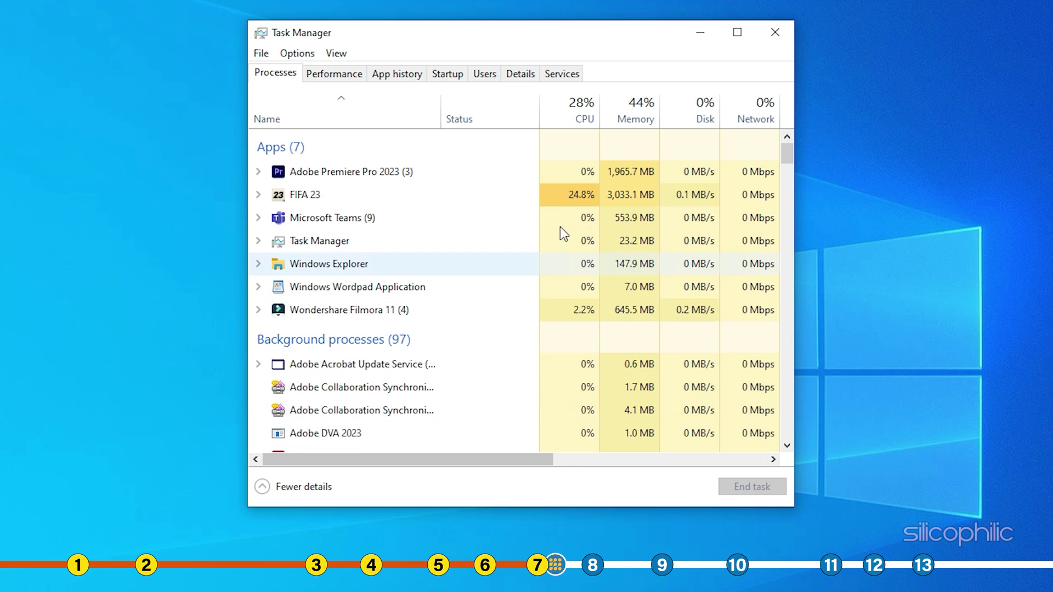
# Set FIFA23_Trial.exe to High priority from the Details tab
pyautogui.click(527, 76)
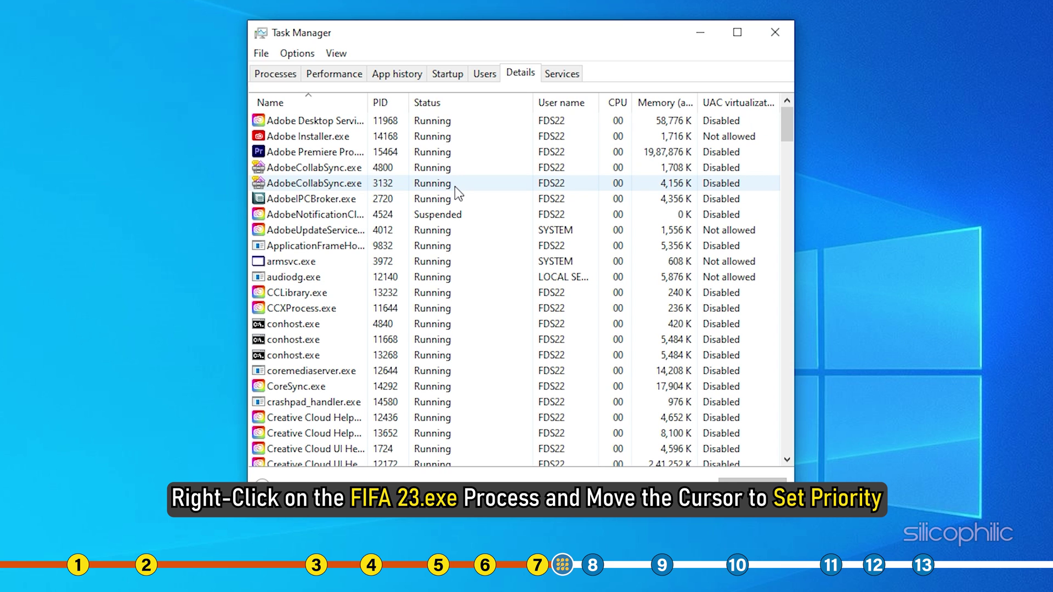
pyautogui.scroll(-7, 455, 187)
pyautogui.scroll(-6, 454, 187)
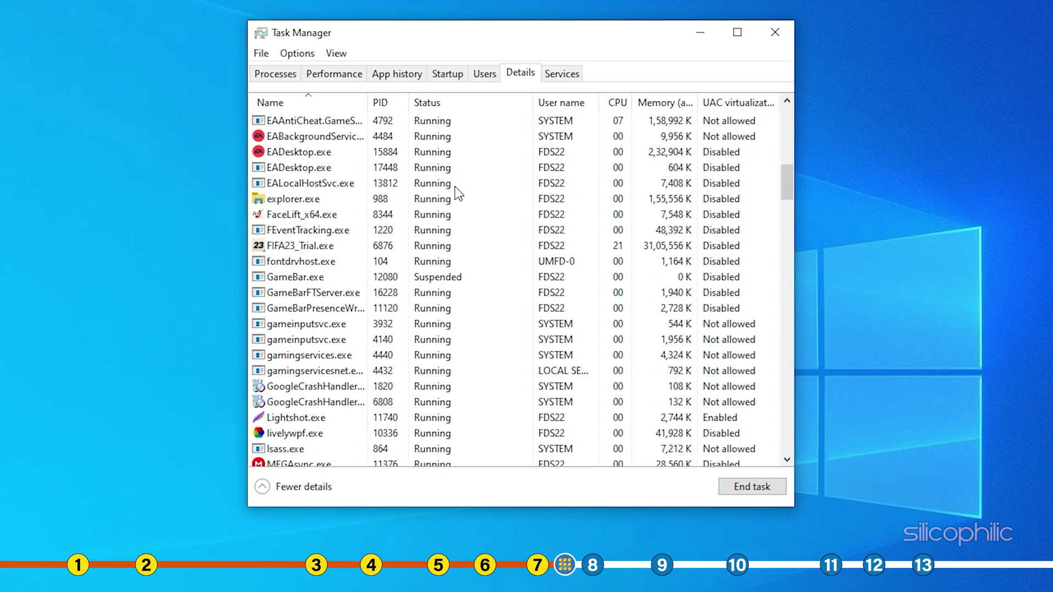
pyautogui.rightClick(347, 246)
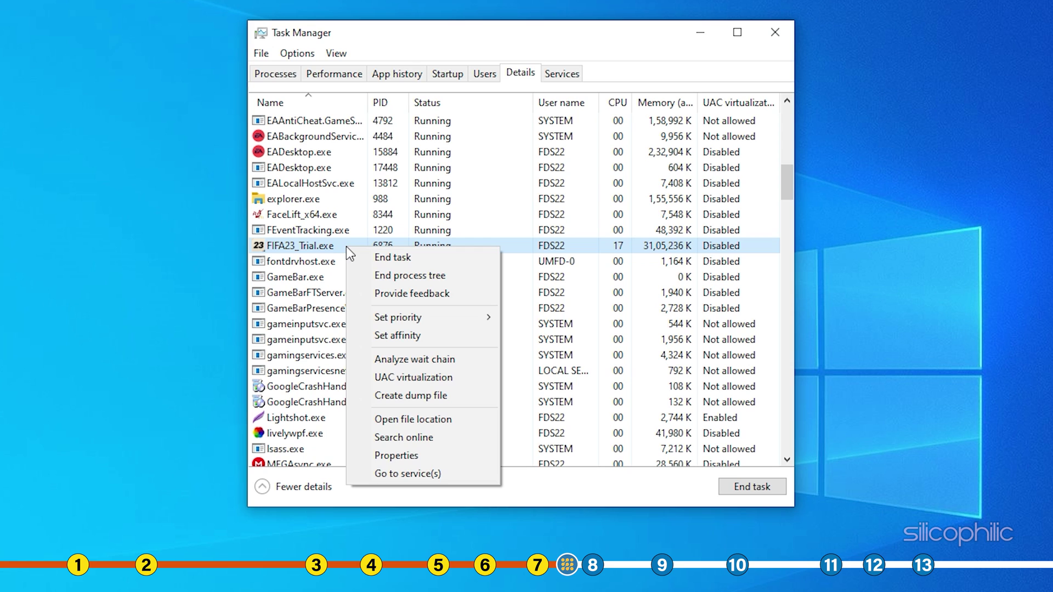
pyautogui.moveTo(422, 318)
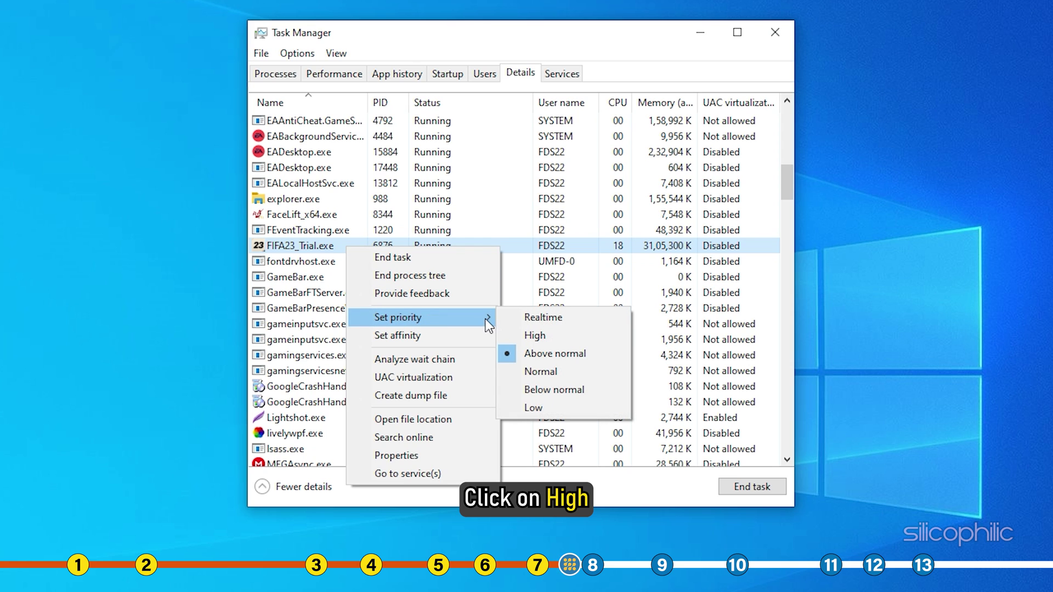
pyautogui.click(548, 335)
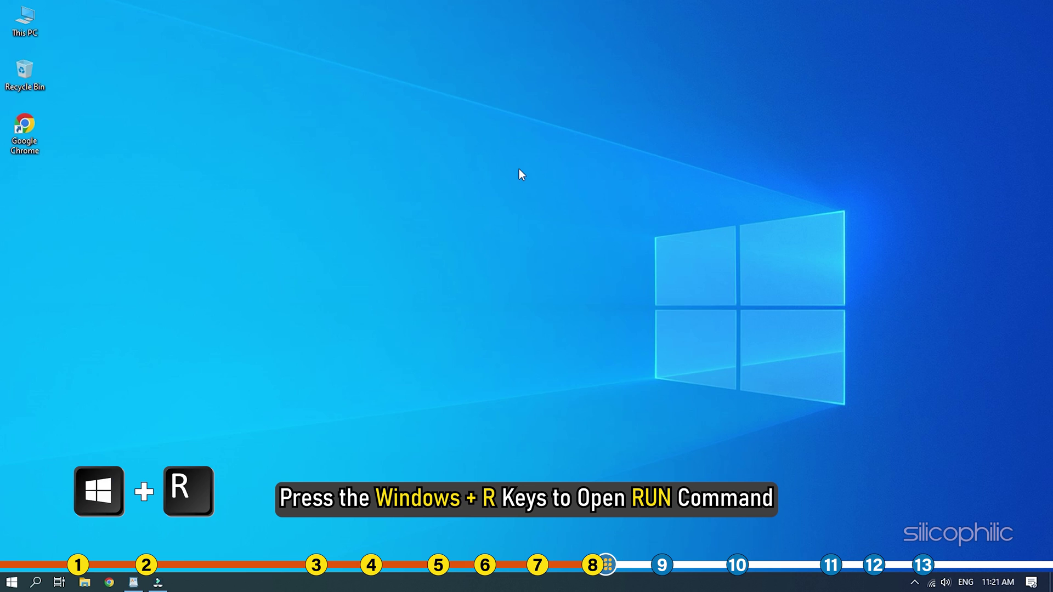
# Run devmgmt.msc and auto-search for an AMD Radeon(TM) RX Vega 11 driver update
pyautogui.press('super+r')
pyautogui.write('devmgmt.msc')
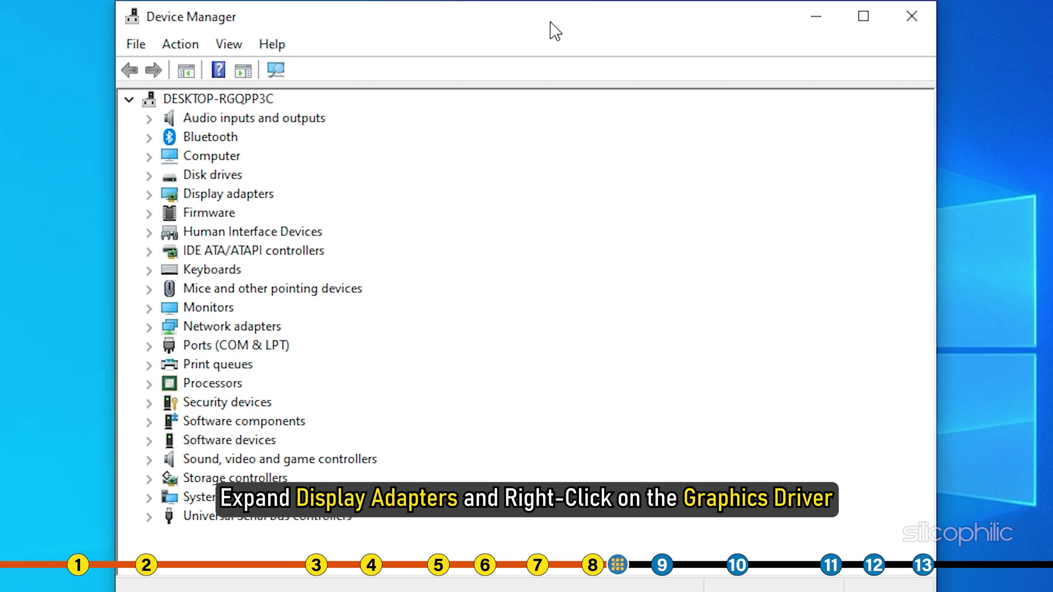
pyautogui.click(150, 195)
pyautogui.click(271, 213)
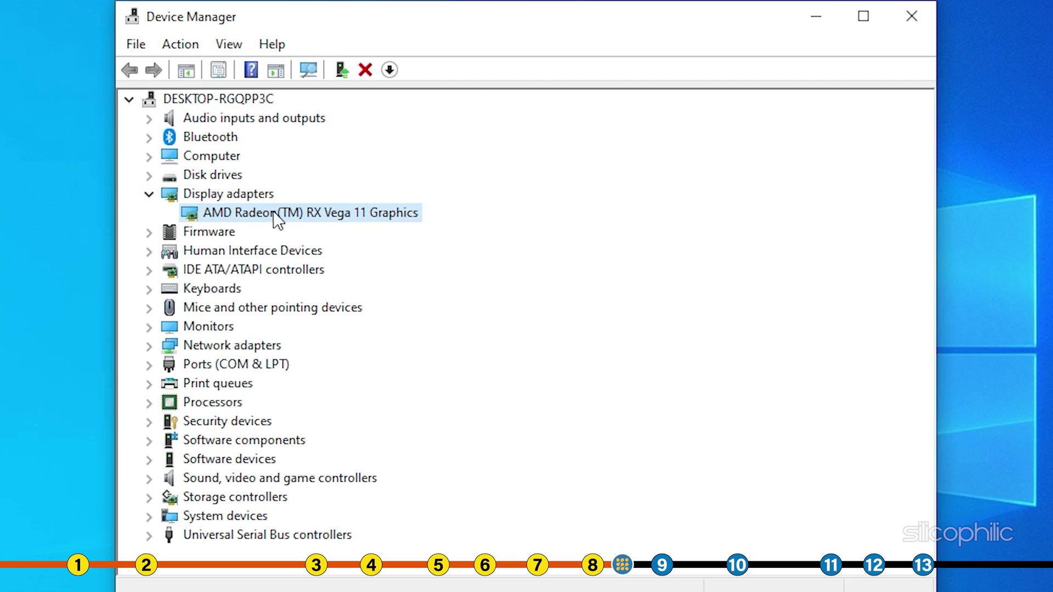
pyautogui.rightClick(281, 219)
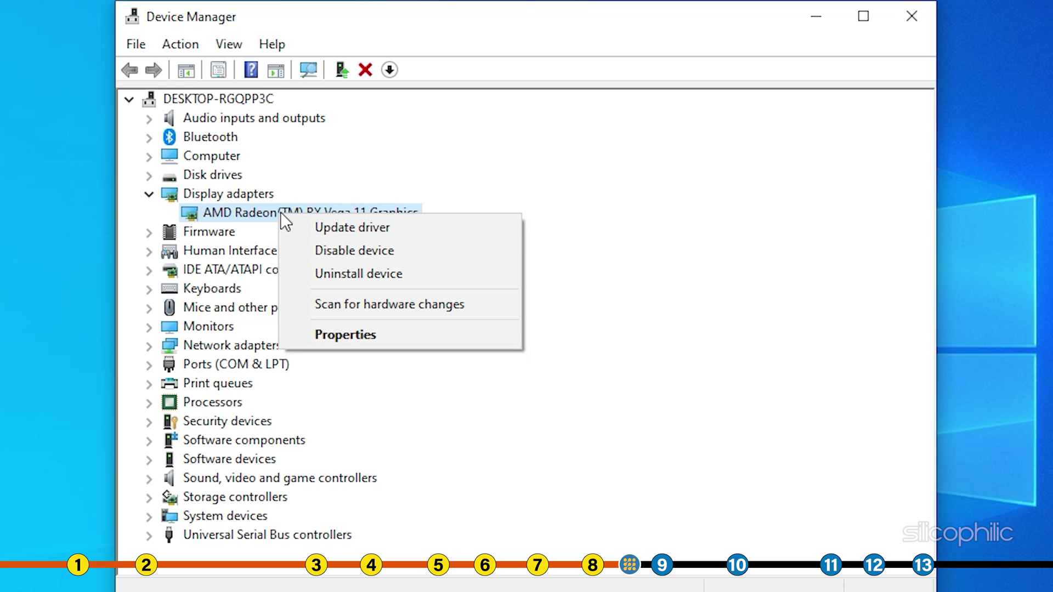
pyautogui.click(406, 228)
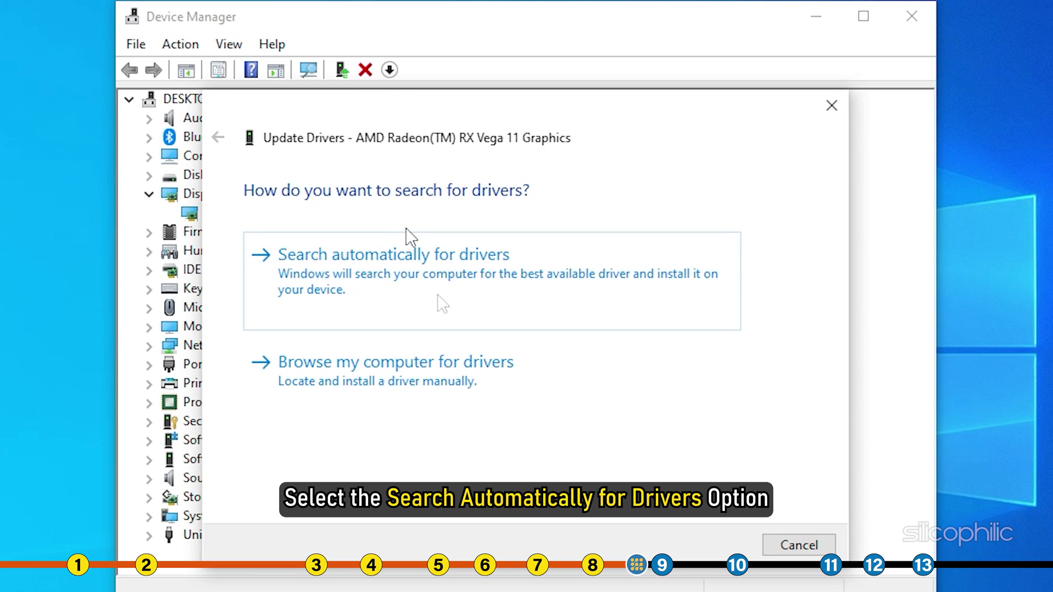
pyautogui.click(356, 292)
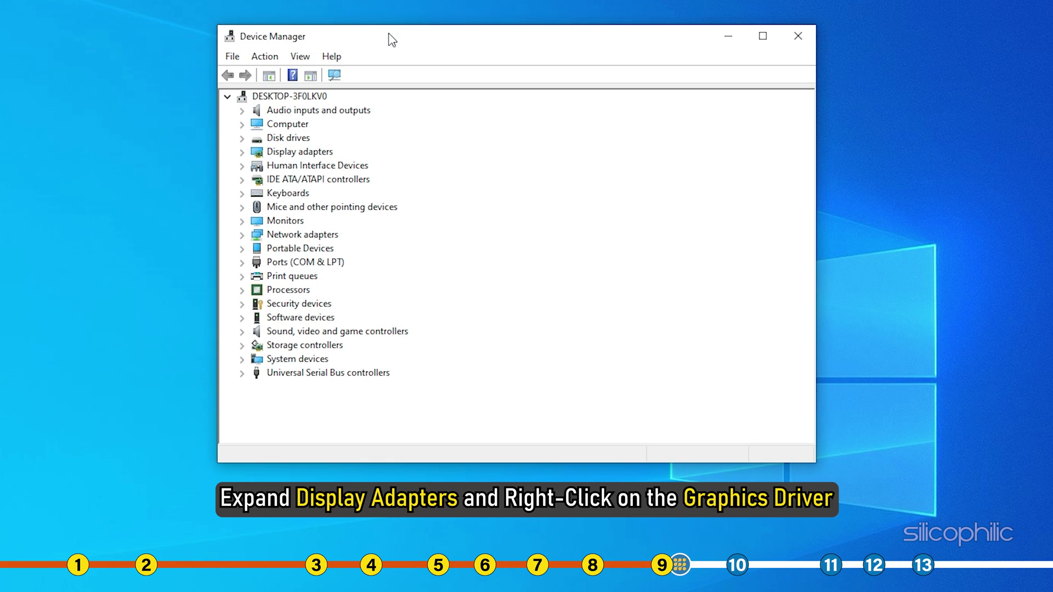
# Show the Update driver and Uninstall options for the NVIDIA GeForce RTX 3070 adapter
pyautogui.click(242, 152)
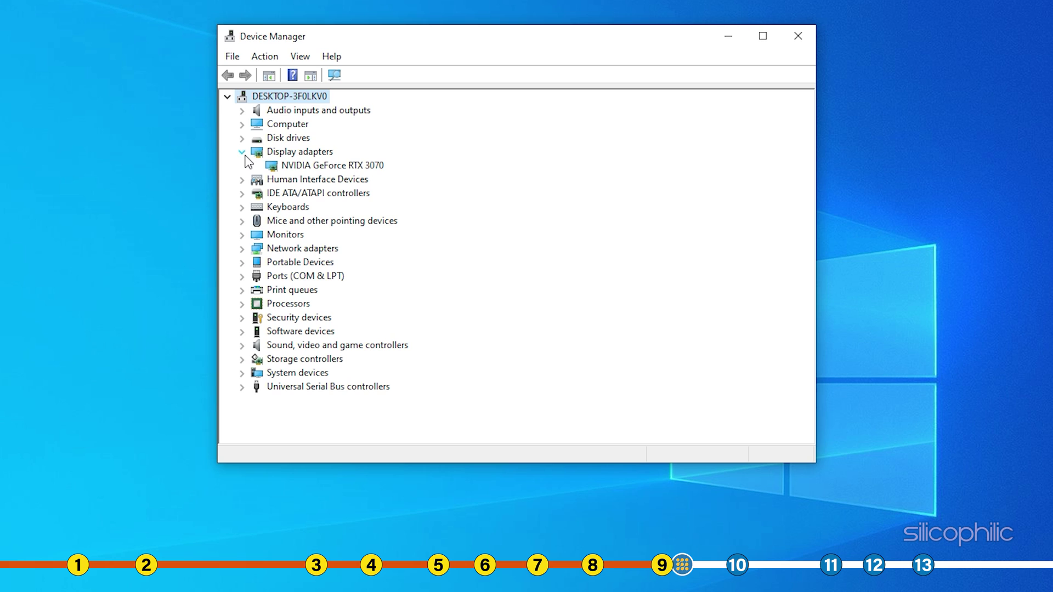
pyautogui.click(383, 167)
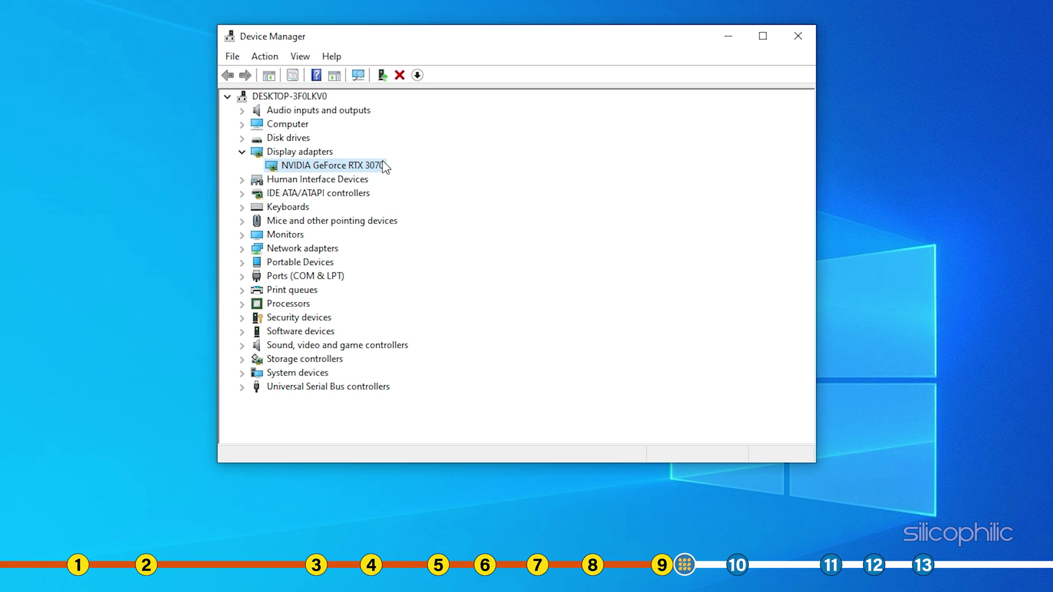
pyautogui.rightClick(382, 167)
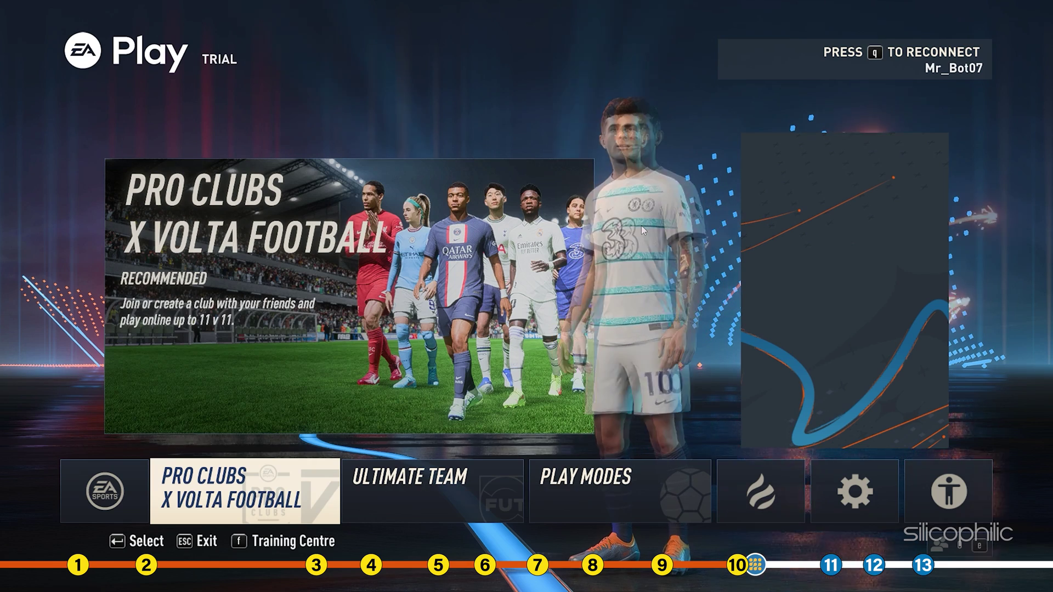
# Go to Customise > Settings > Game Settings > Display Configuration in FIFA 23
pyautogui.click(881, 464)
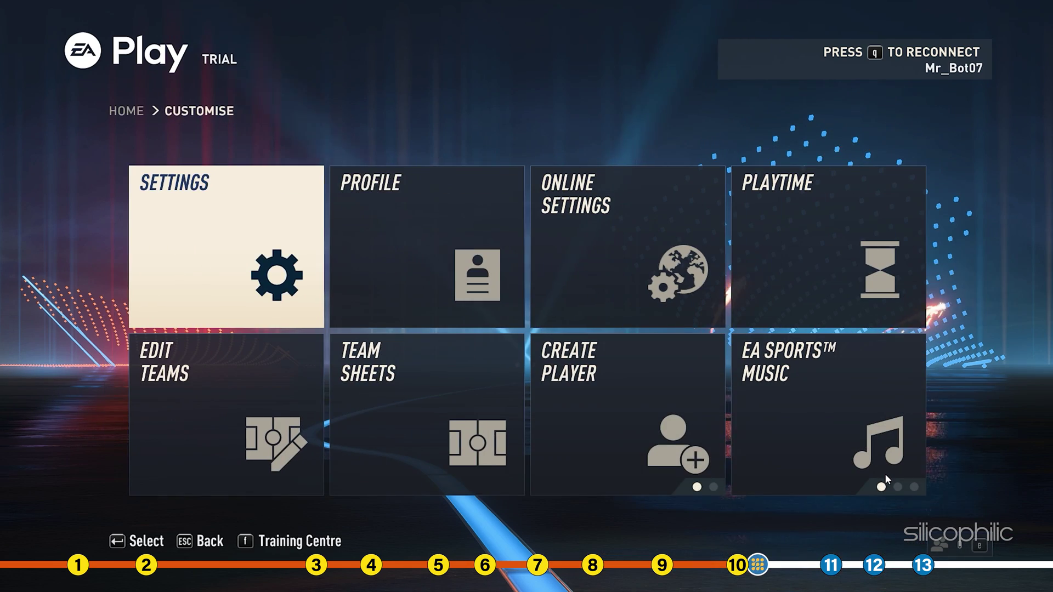
pyautogui.click(291, 282)
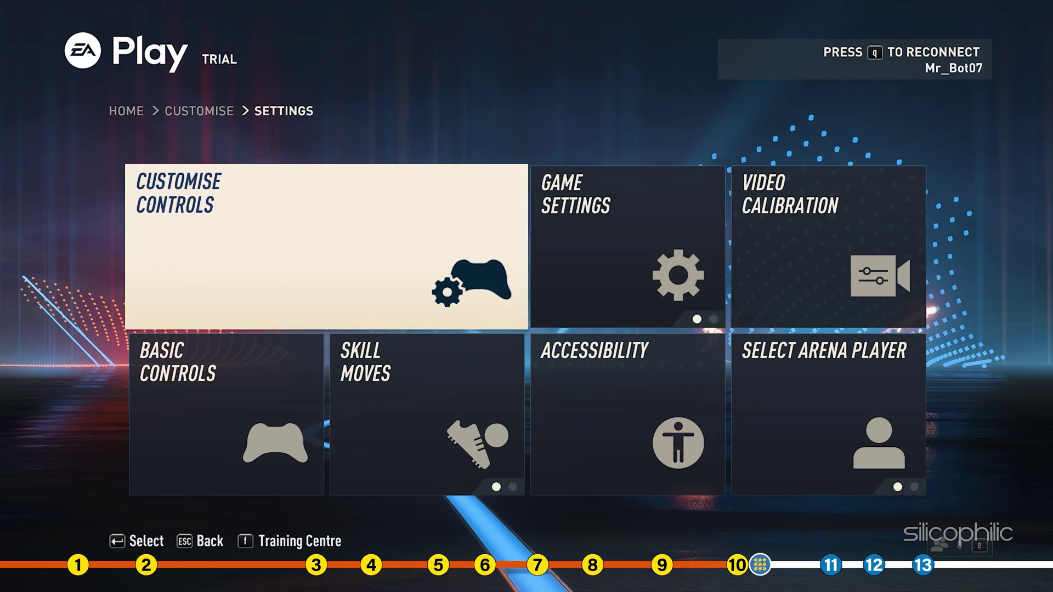
pyautogui.click(571, 221)
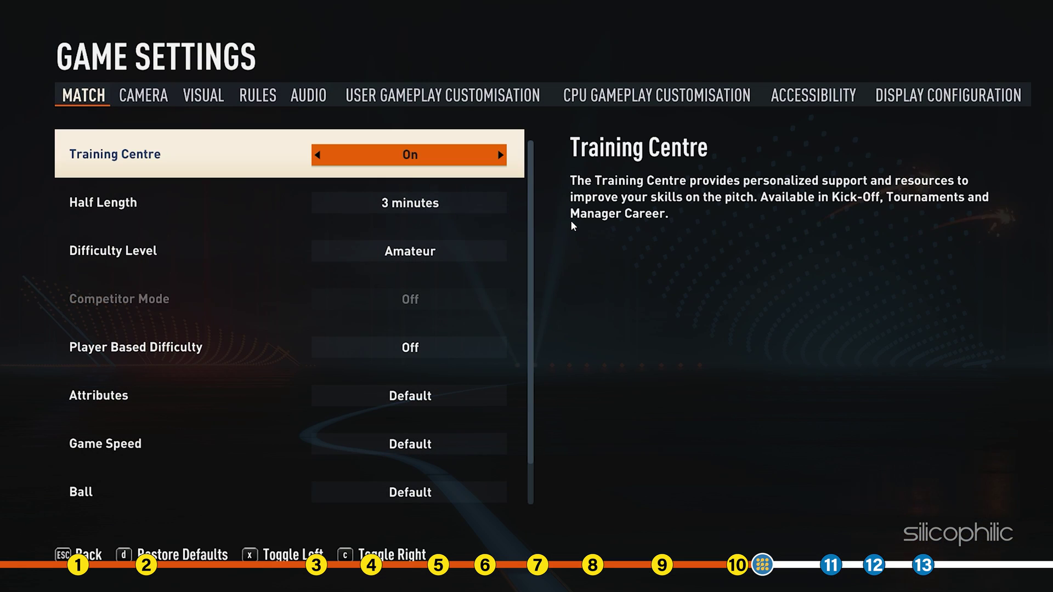
pyautogui.click(953, 98)
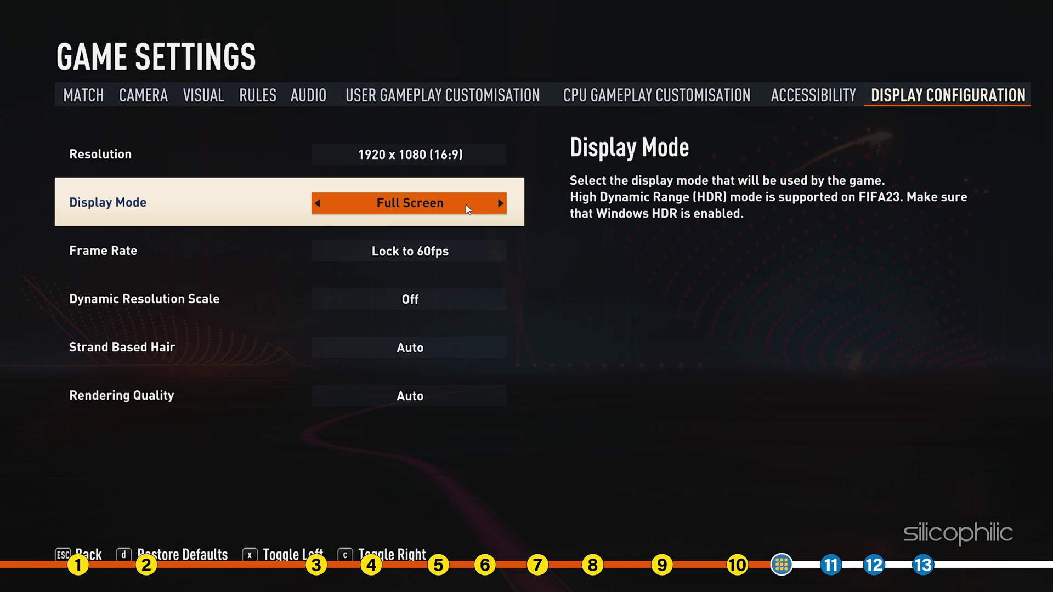
# Set Display Mode to Windowed Borderless and Strand Based Hair to Off
pyautogui.click(502, 203)
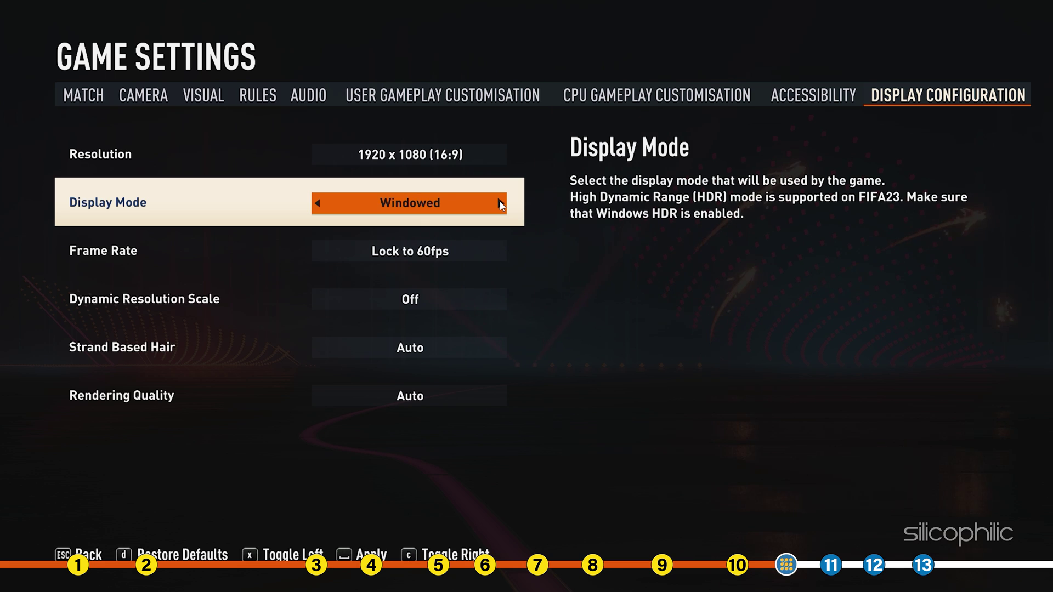
pyautogui.click(500, 204)
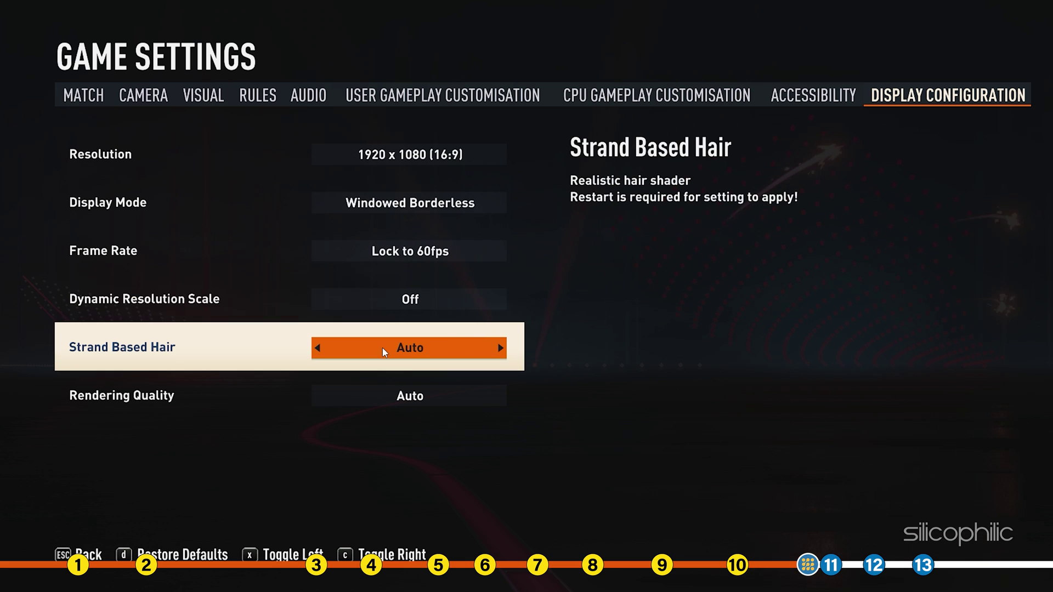
pyautogui.click(317, 355)
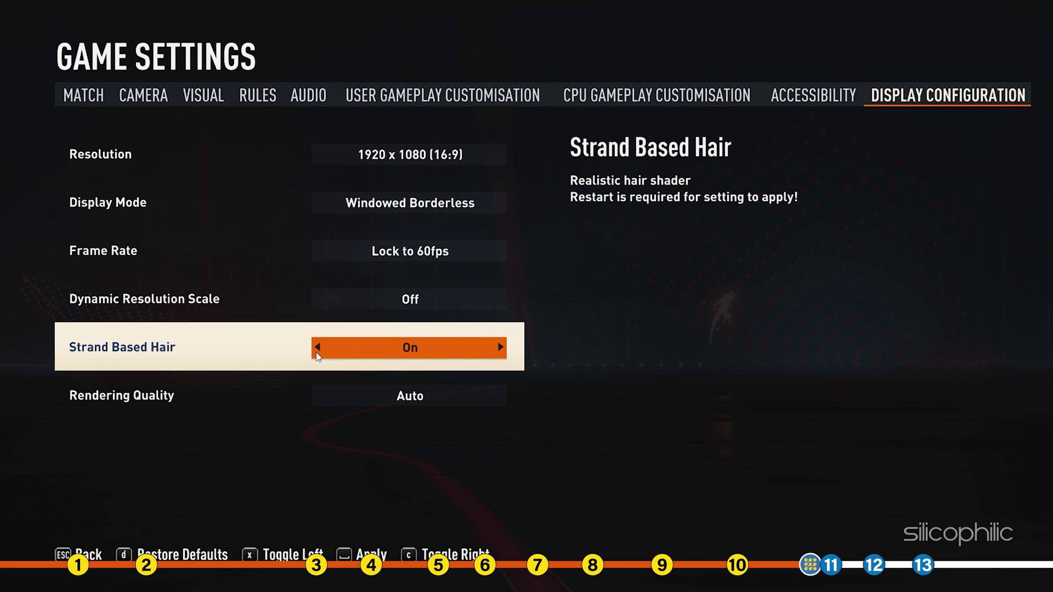
pyautogui.click(317, 354)
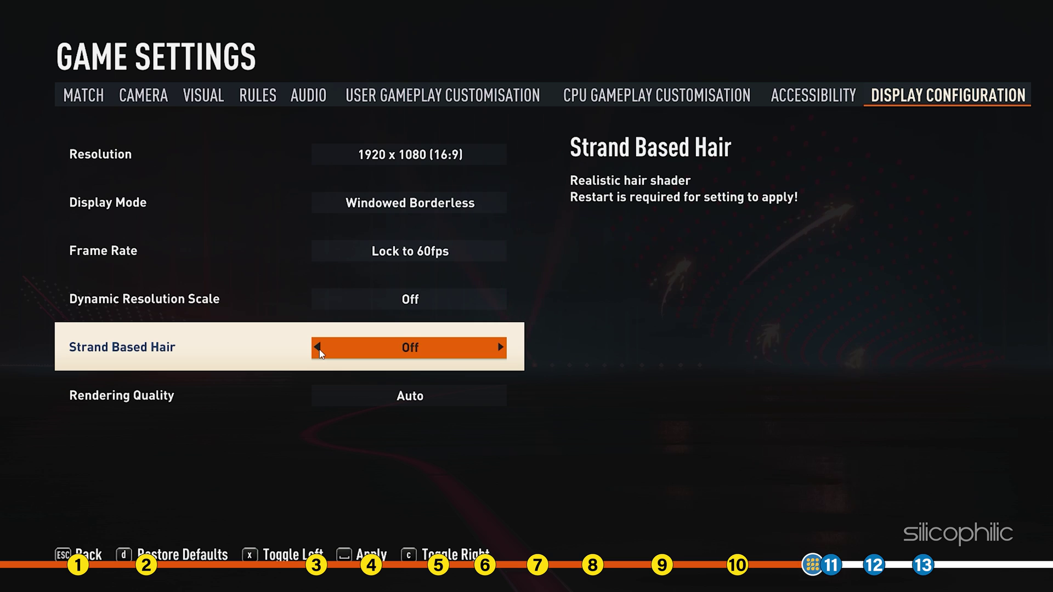
pyautogui.click(320, 354)
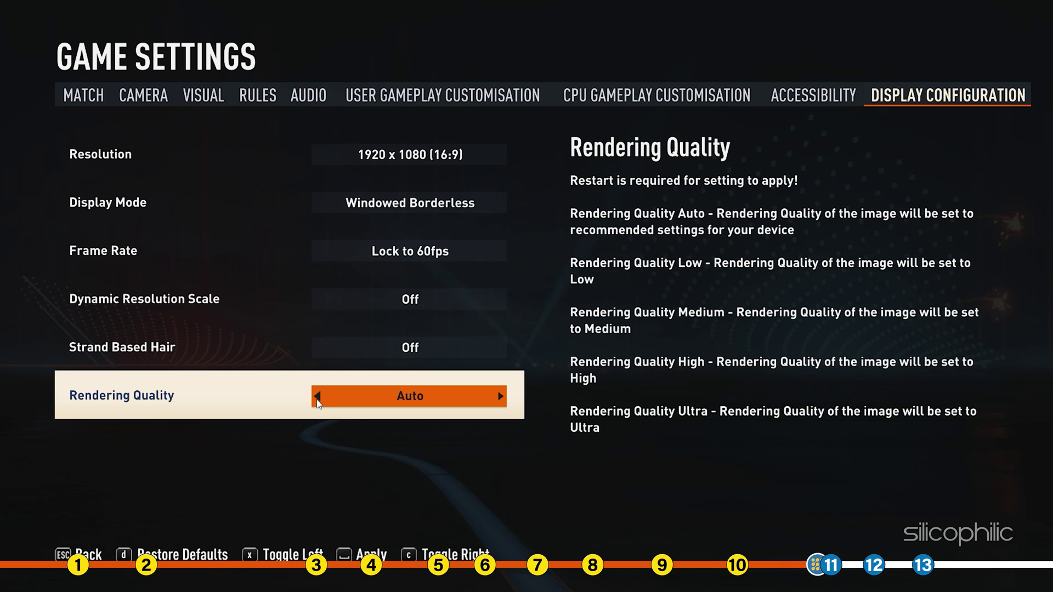
# Step Rendering Quality down until it reads Low
pyautogui.click(318, 403)
pyautogui.click(317, 403)
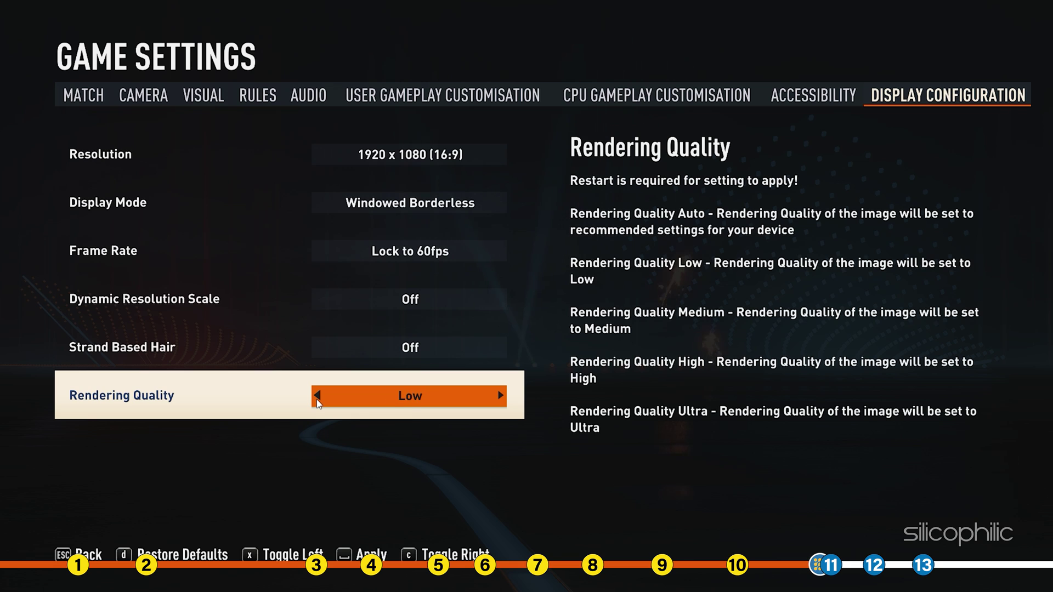
pyautogui.click(318, 403)
pyautogui.click(317, 402)
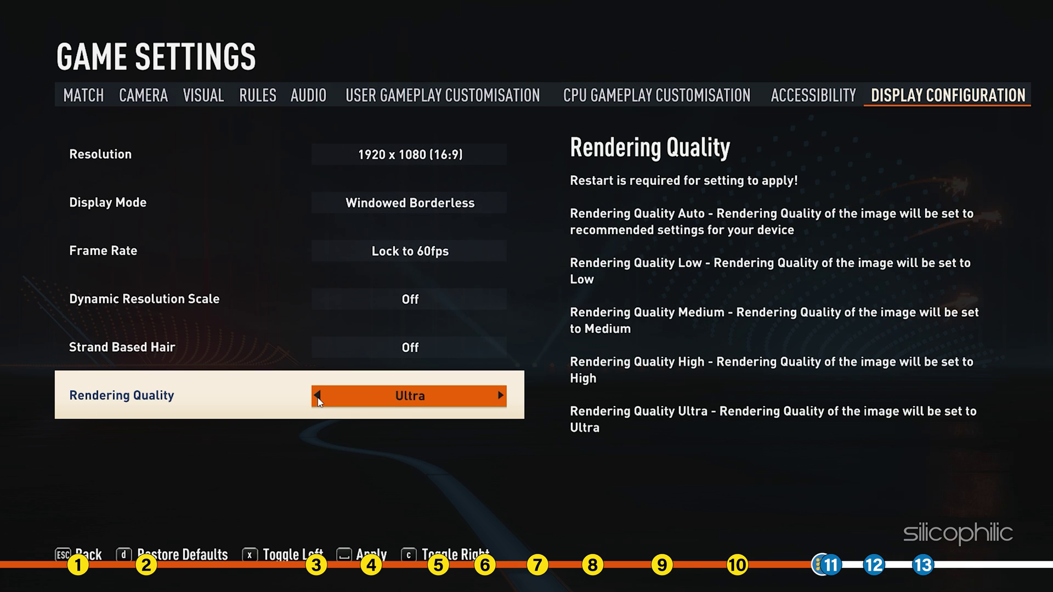
pyautogui.click(318, 402)
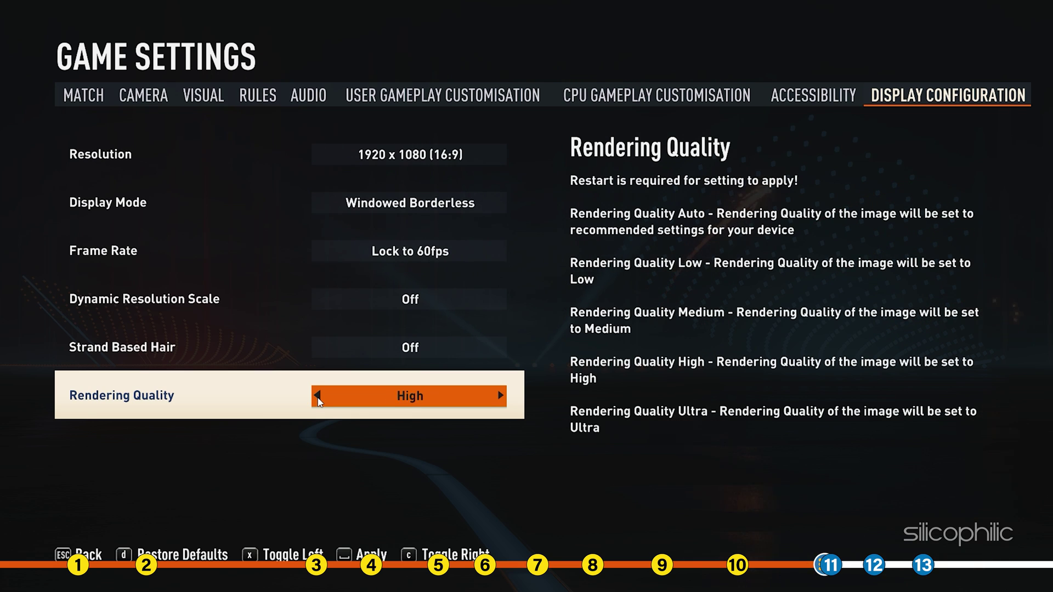
pyautogui.click(318, 403)
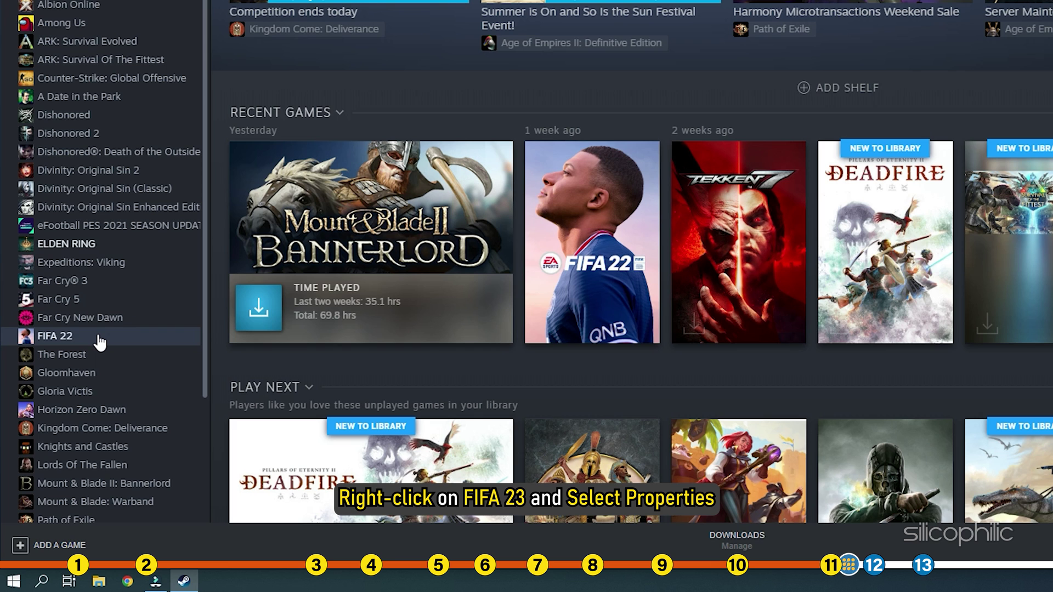
# Verify integrity of FIFA 22's game files from Properties > Local Files
pyautogui.click(99, 339)
pyautogui.rightClick(99, 339)
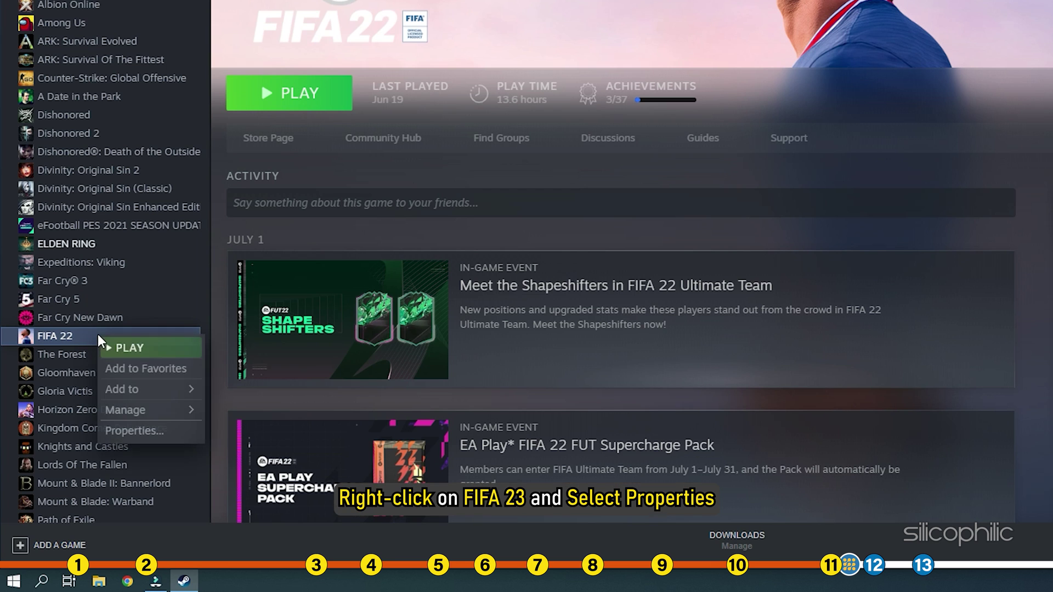
pyautogui.click(201, 433)
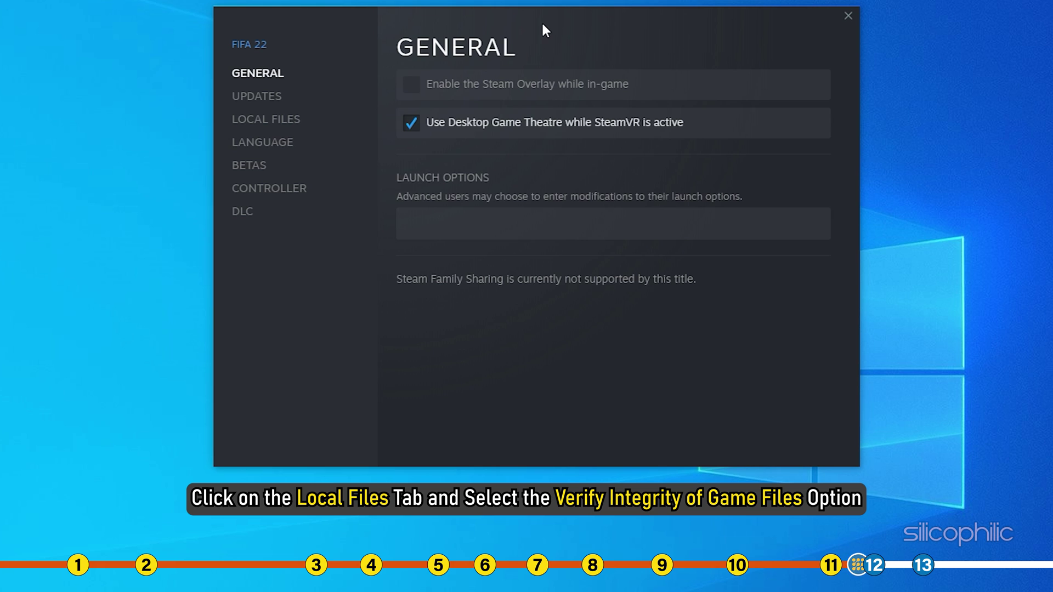
pyautogui.click(315, 122)
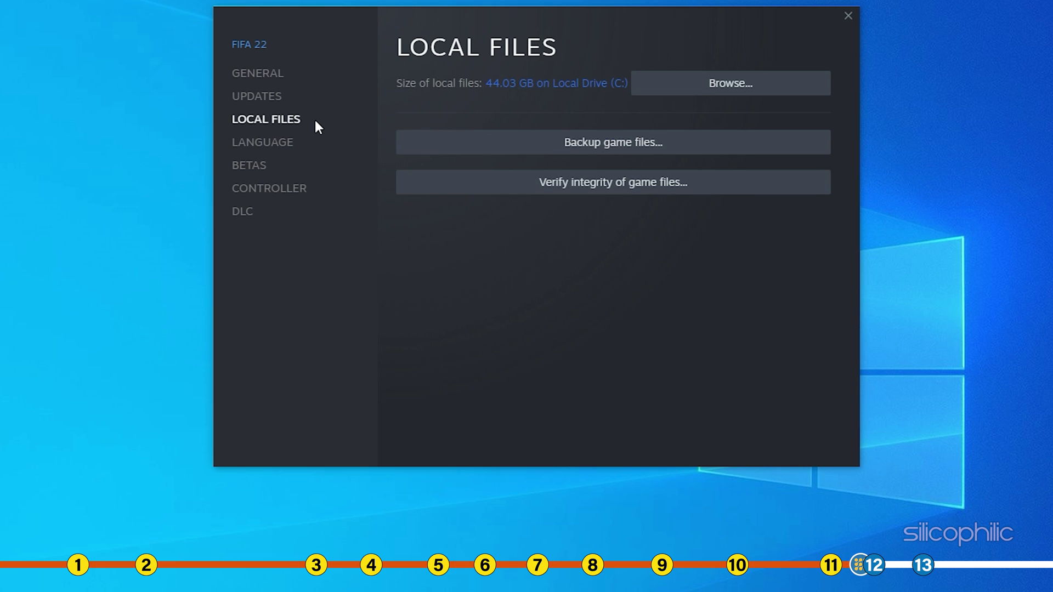
pyautogui.click(710, 194)
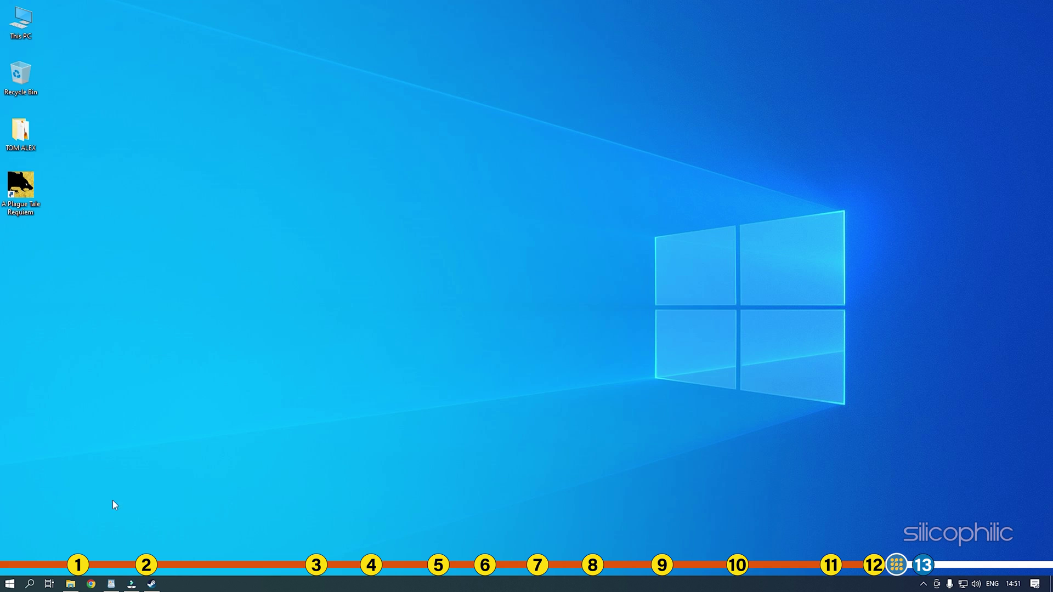
# Search Windows for 'check for updates' and start a Windows Update check
pyautogui.click(30, 584)
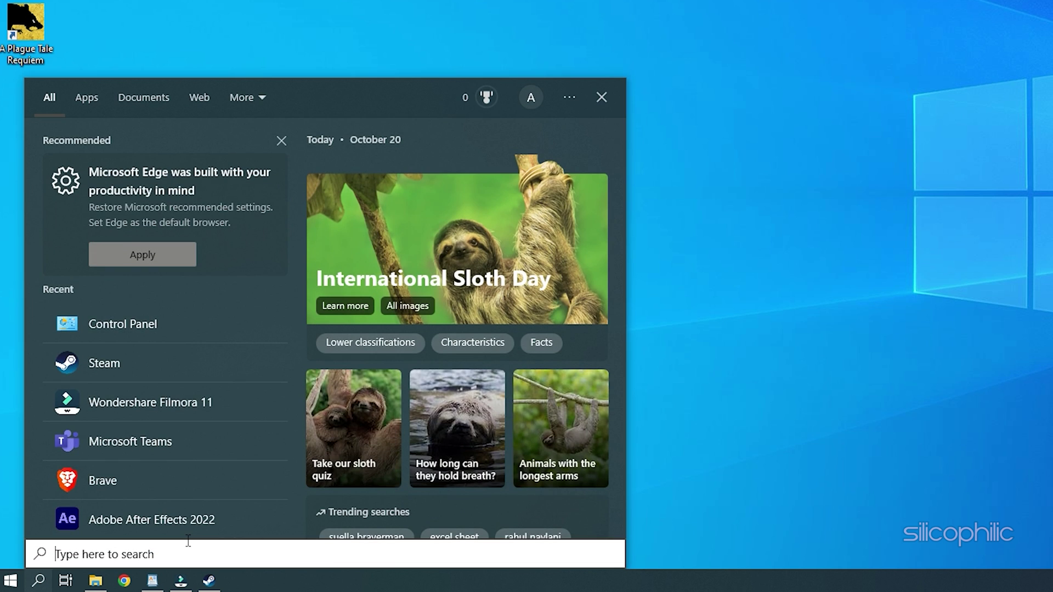
pyautogui.write('check for')
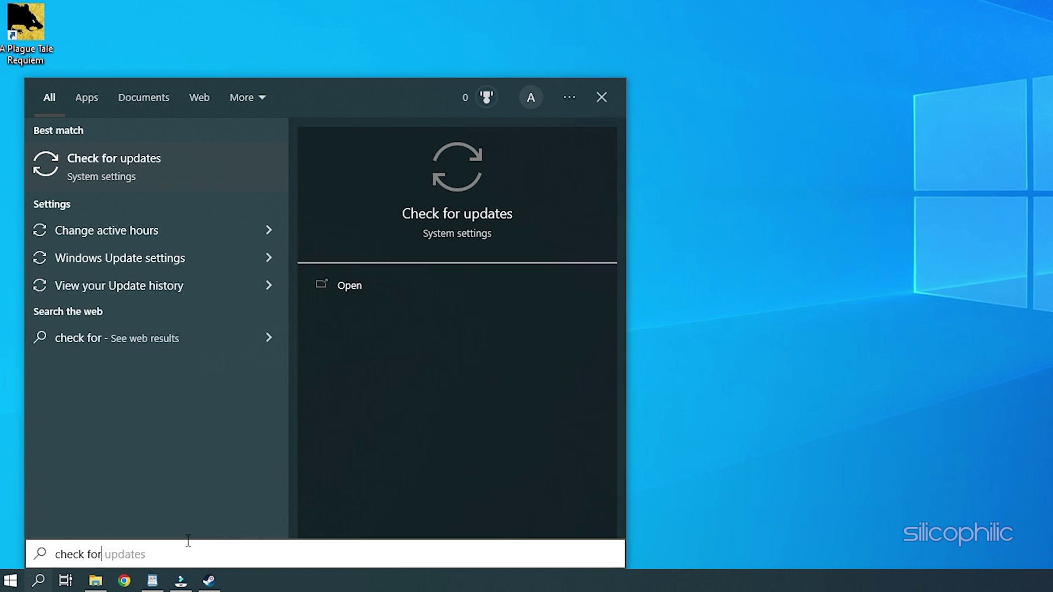
pyautogui.write(' updates')
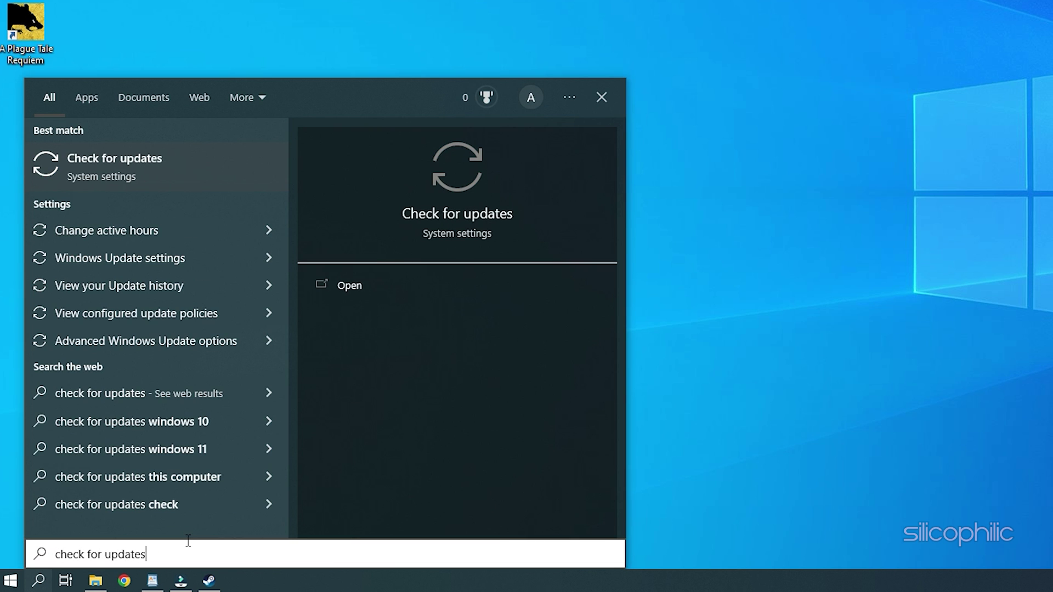
pyautogui.click(173, 170)
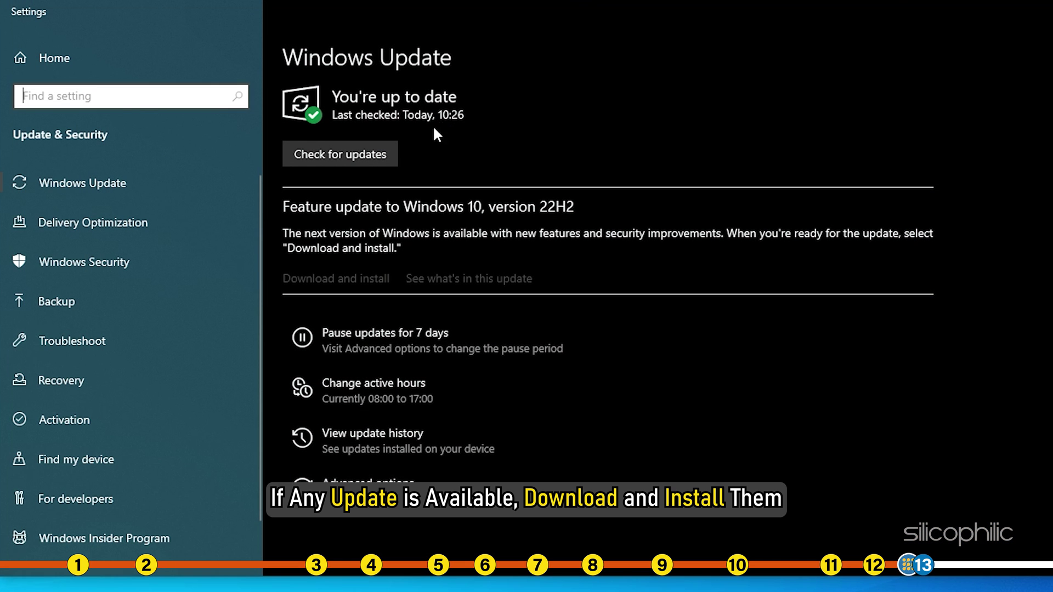
pyautogui.click(387, 158)
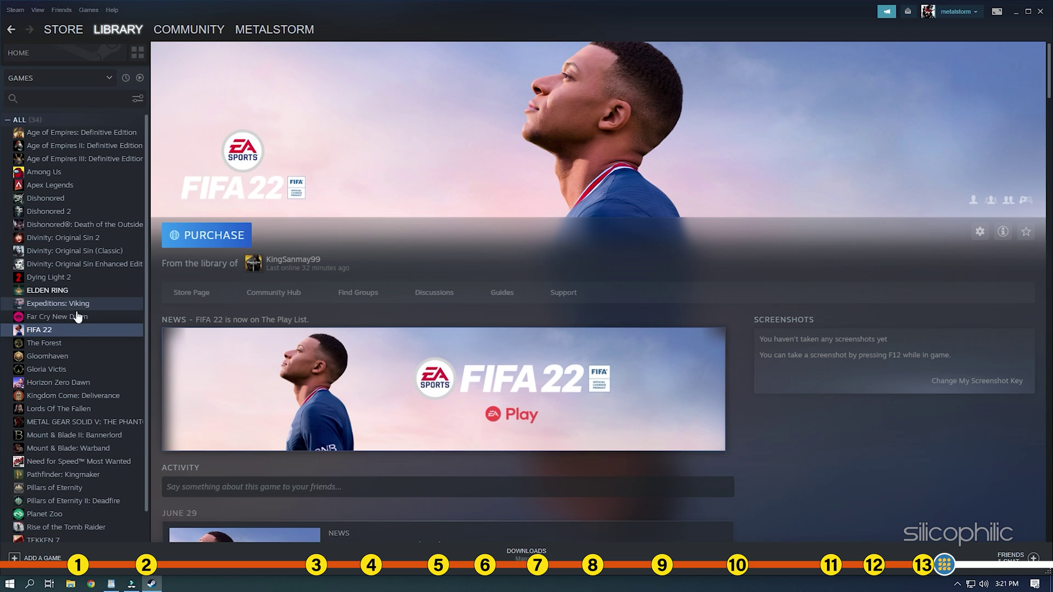
# Browse FIFA 22's local installation files from its Steam library entry
pyautogui.rightClick(68, 330)
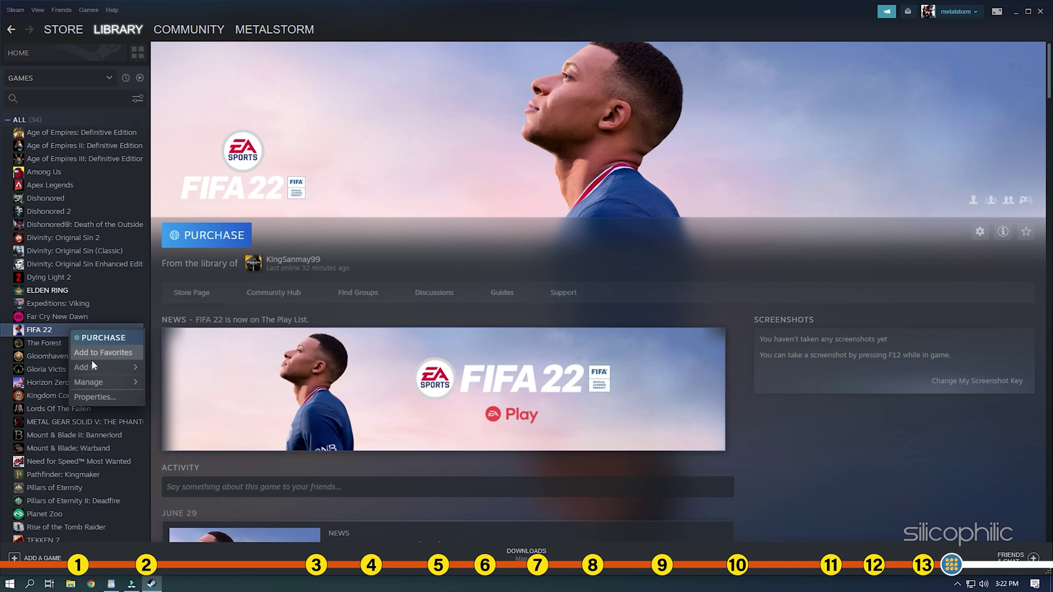
pyautogui.moveTo(94, 382)
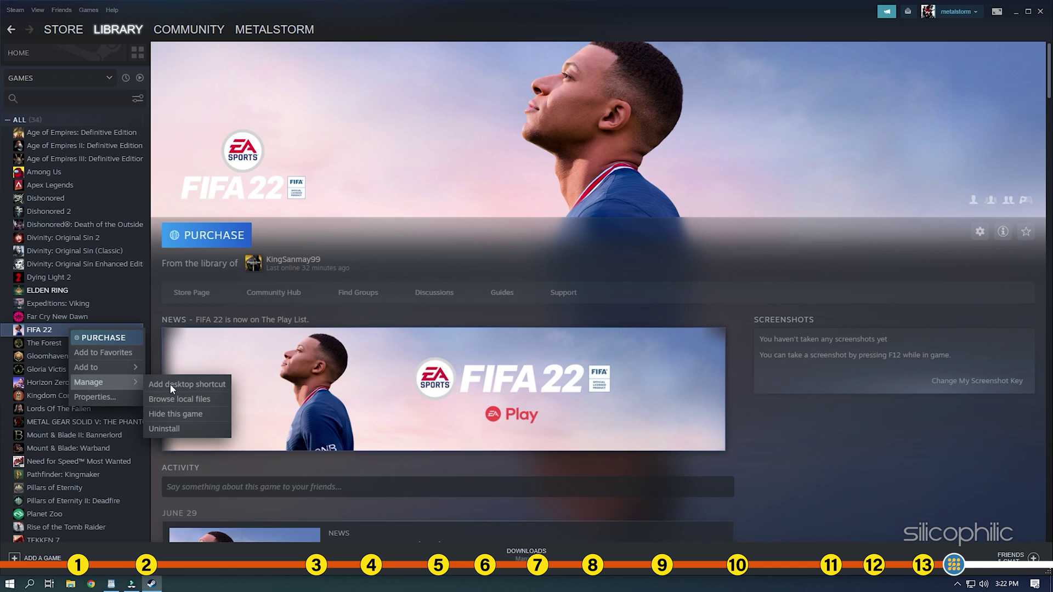
pyautogui.click(215, 397)
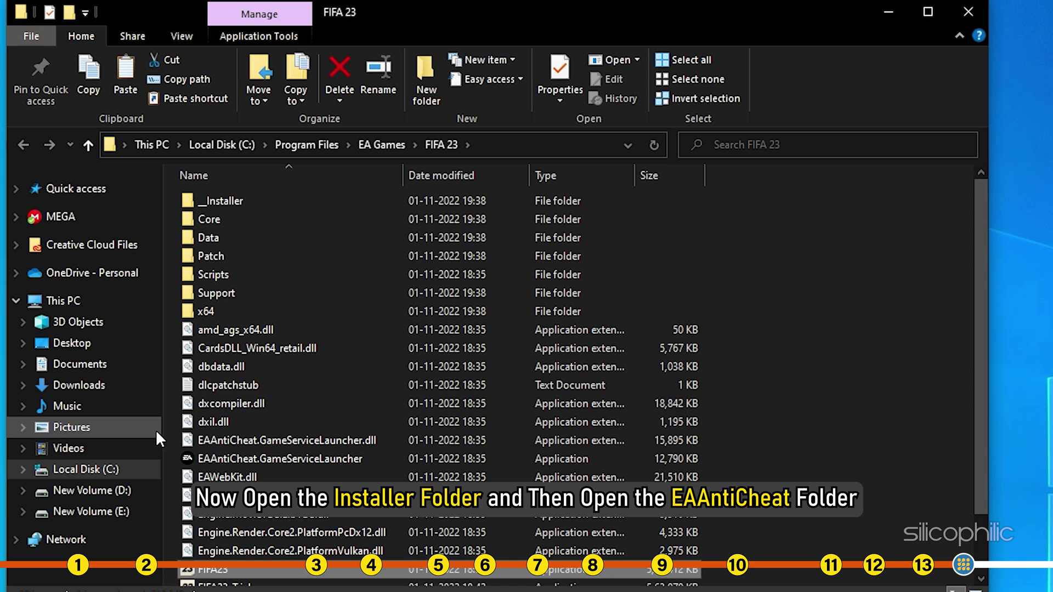
# Run __Installer\EAAntiCheat\EAAntiCheat.Installer as administrator, approving the UAC prompt
pyautogui.doubleClick(244, 202)
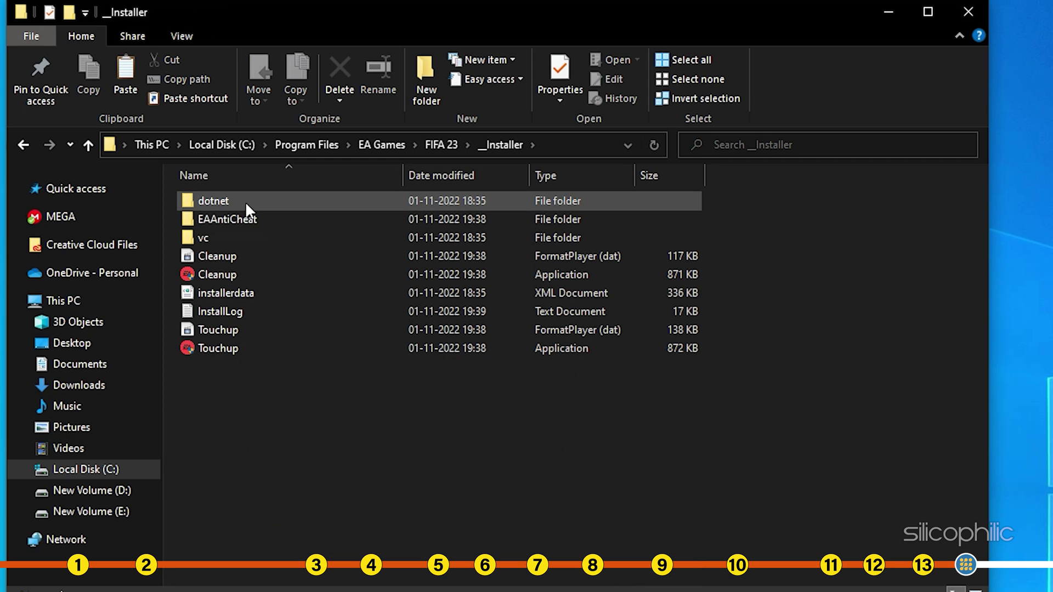
pyautogui.doubleClick(258, 222)
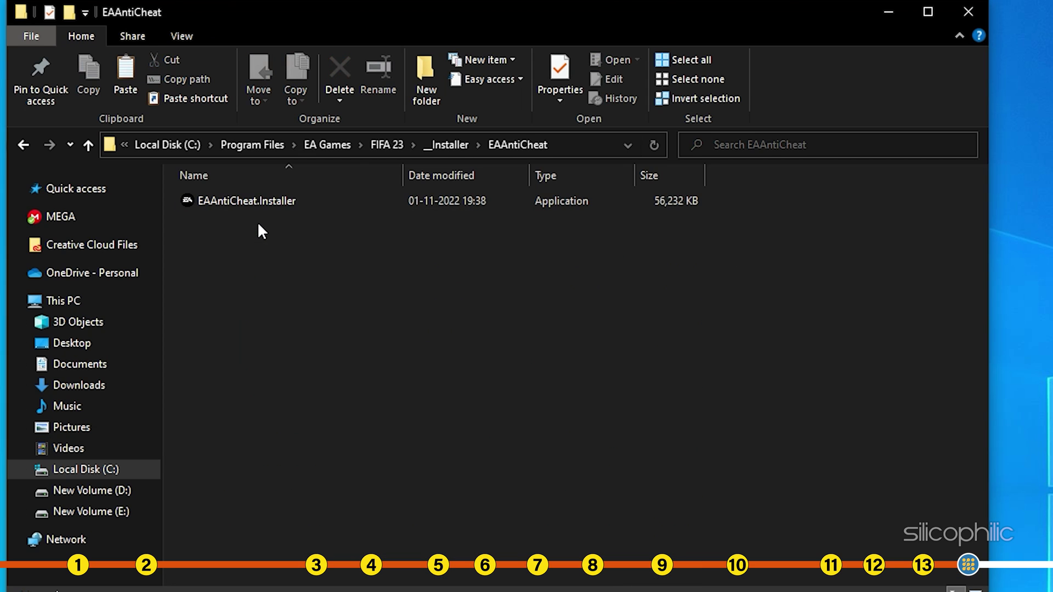
pyautogui.click(298, 205)
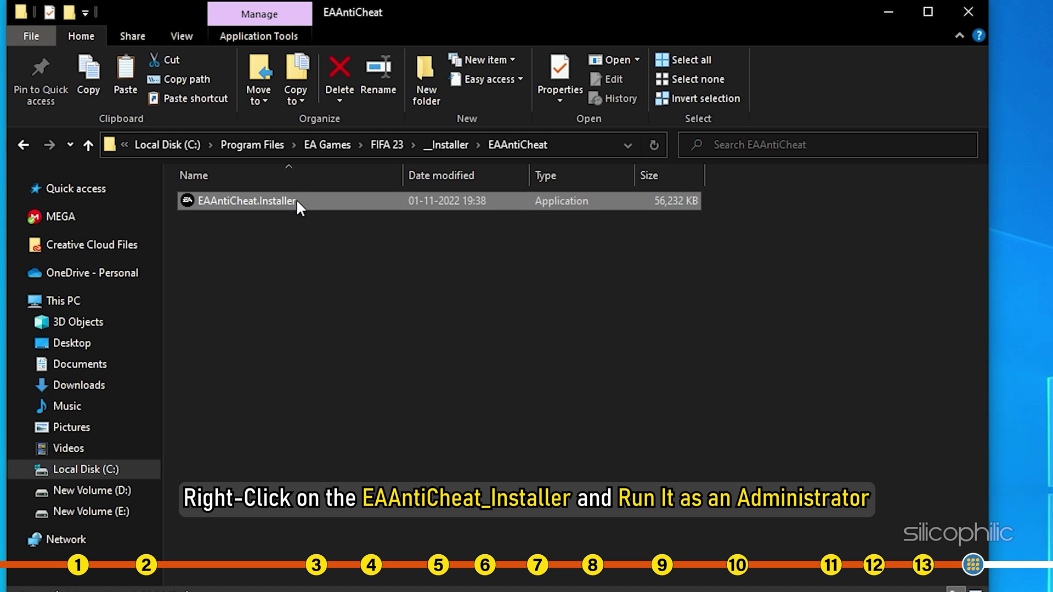
pyautogui.rightClick(299, 206)
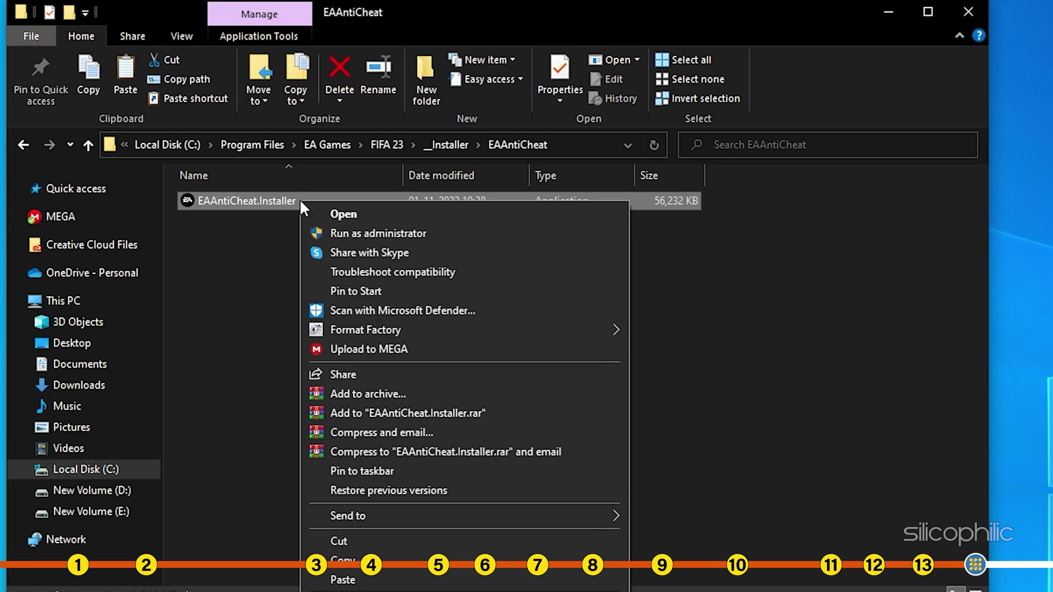
pyautogui.click(428, 232)
pyautogui.click(427, 495)
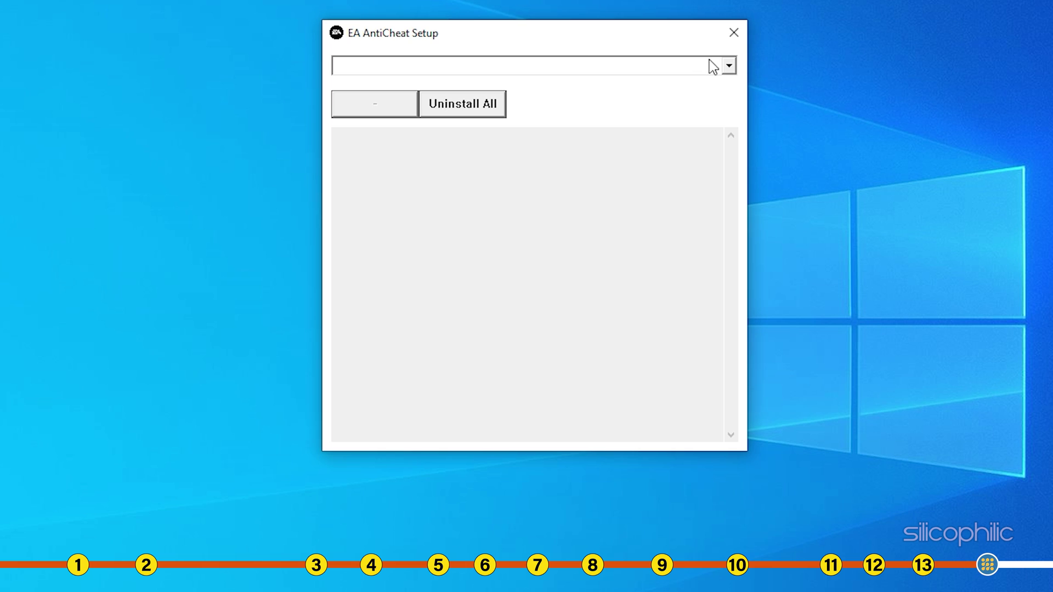
# Select installed FIFA 23, then uninstall and reinstall EA AntiCheat for it
pyautogui.click(730, 67)
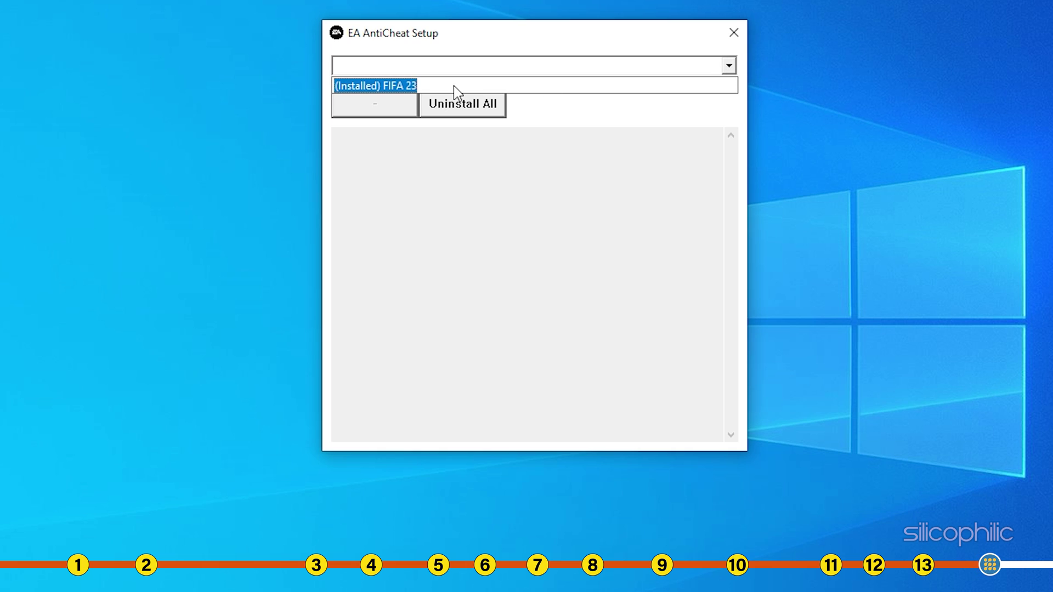
pyautogui.click(416, 86)
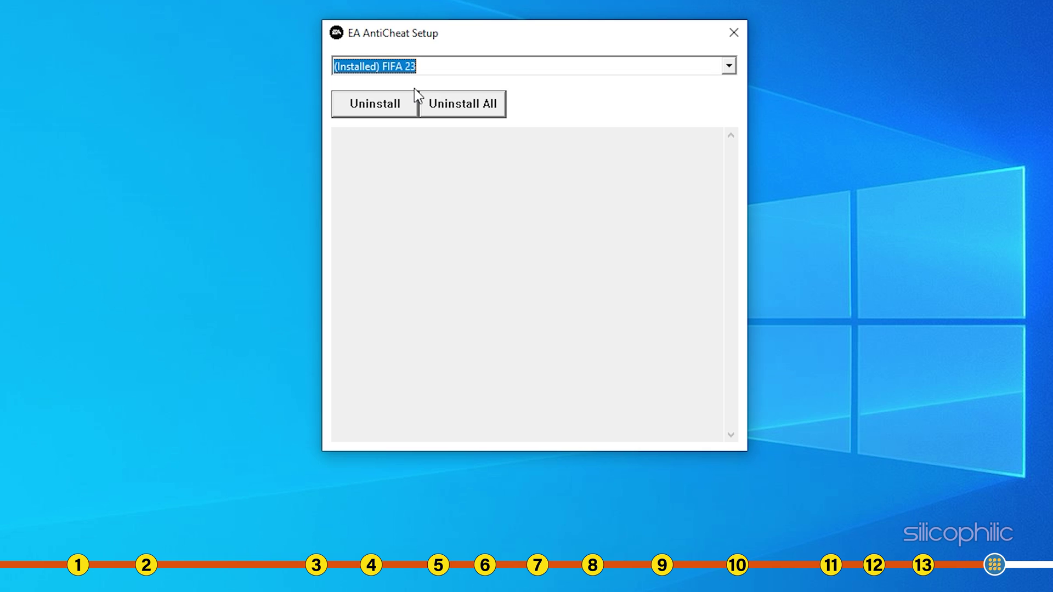
pyautogui.click(402, 116)
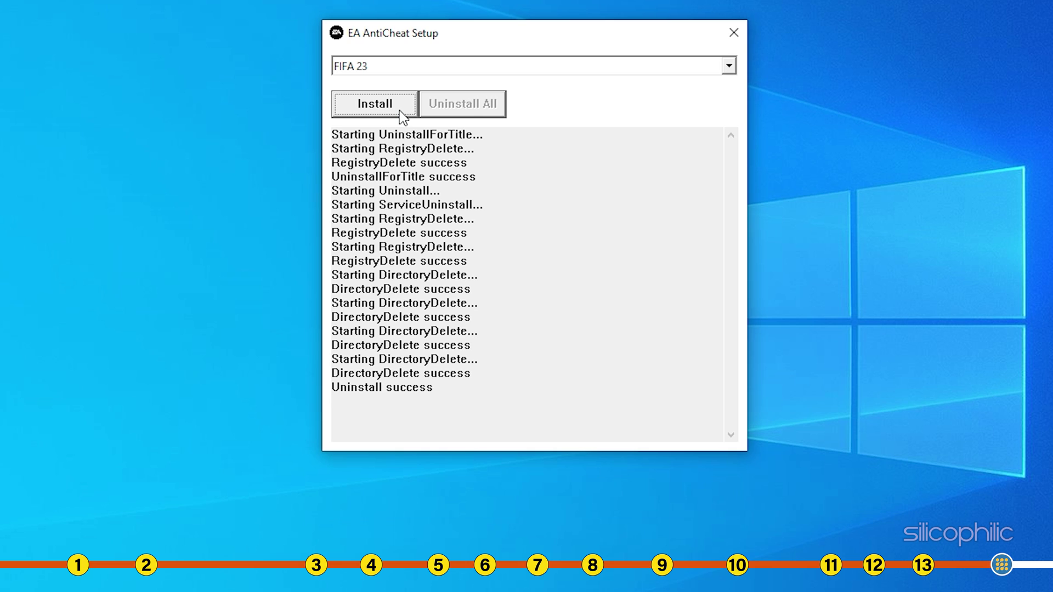
pyautogui.click(402, 116)
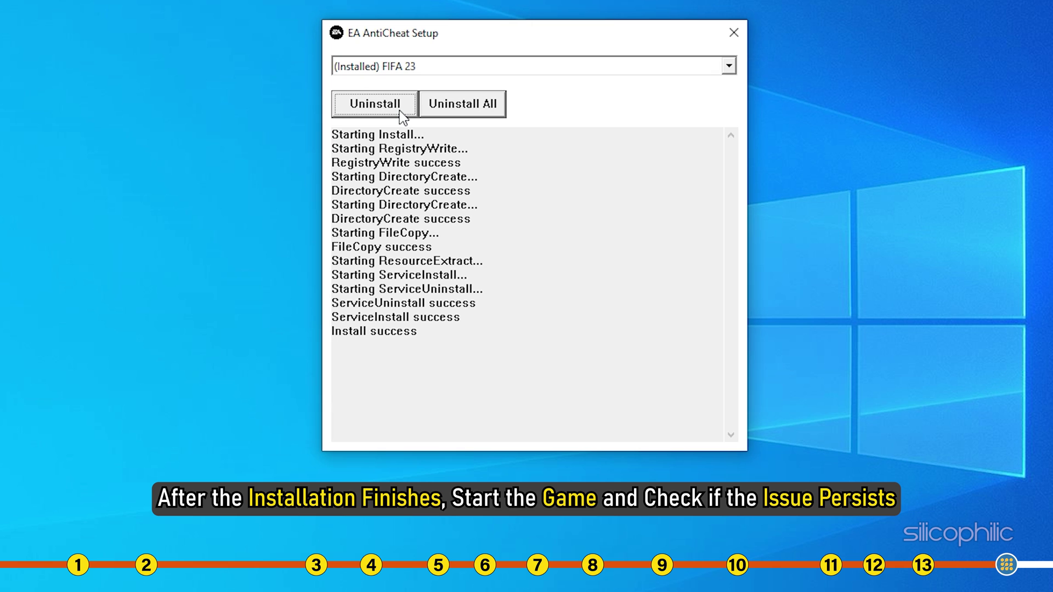
# Close the EA AntiCheat Setup window
pyautogui.click(734, 33)
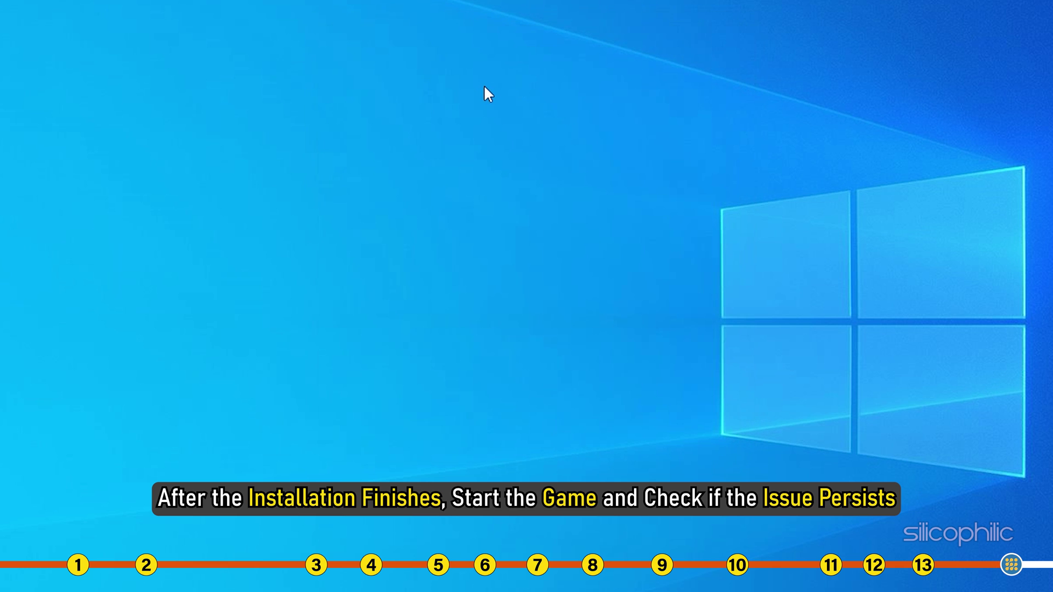